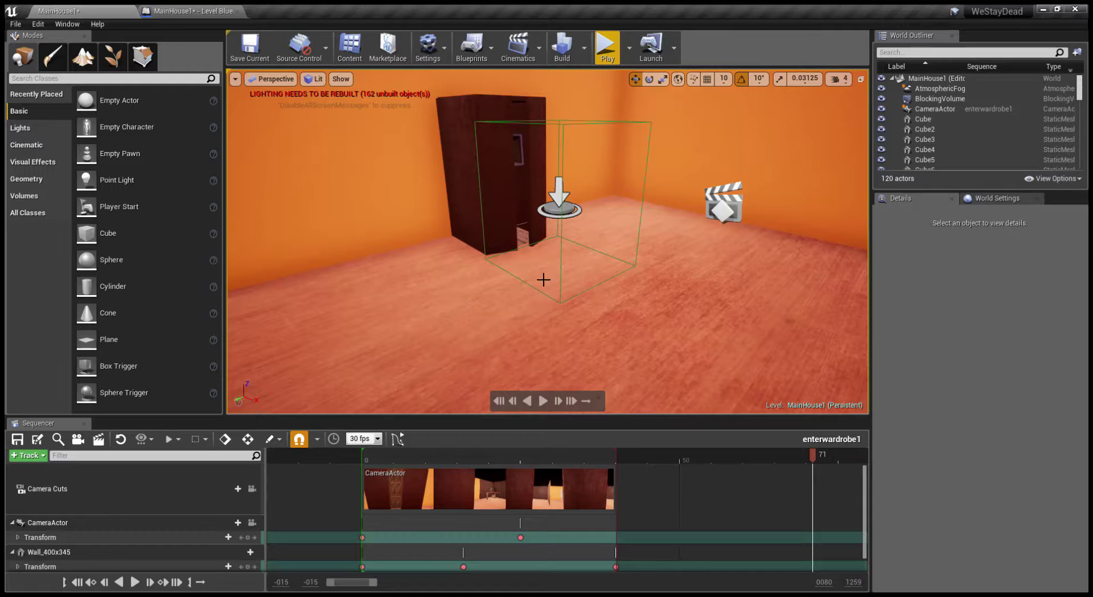
Rewind Sequencer to frame 0 and drop an Empty Actor on the floor before the wardrobe
right_drag(544, 279, 543, 279)
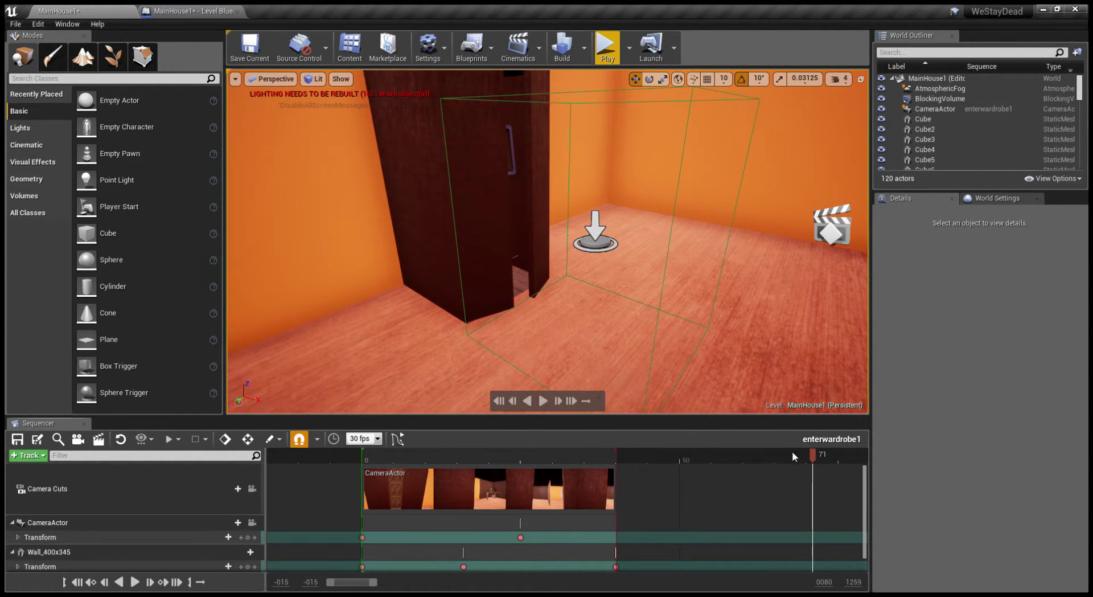
drag(794, 456, 361, 455)
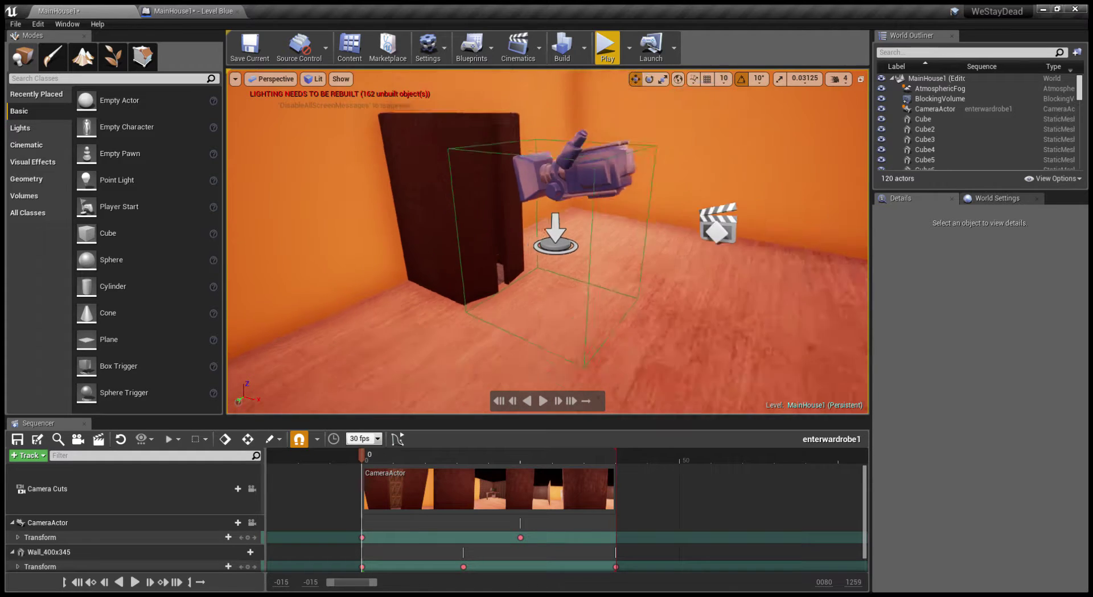
right_drag(543, 279, 544, 279)
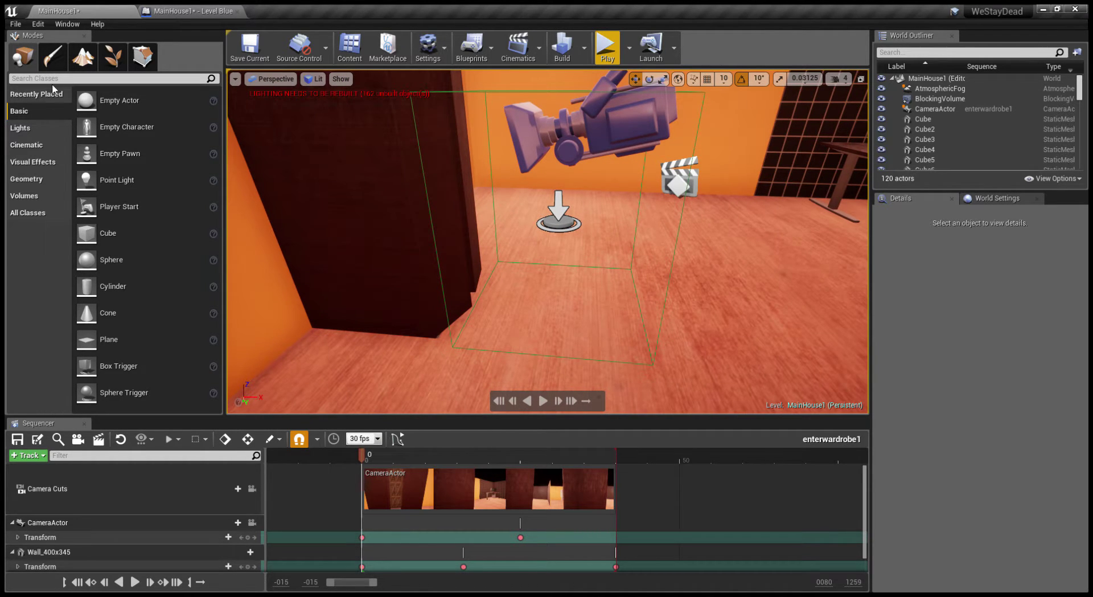
drag(99, 100, 568, 287)
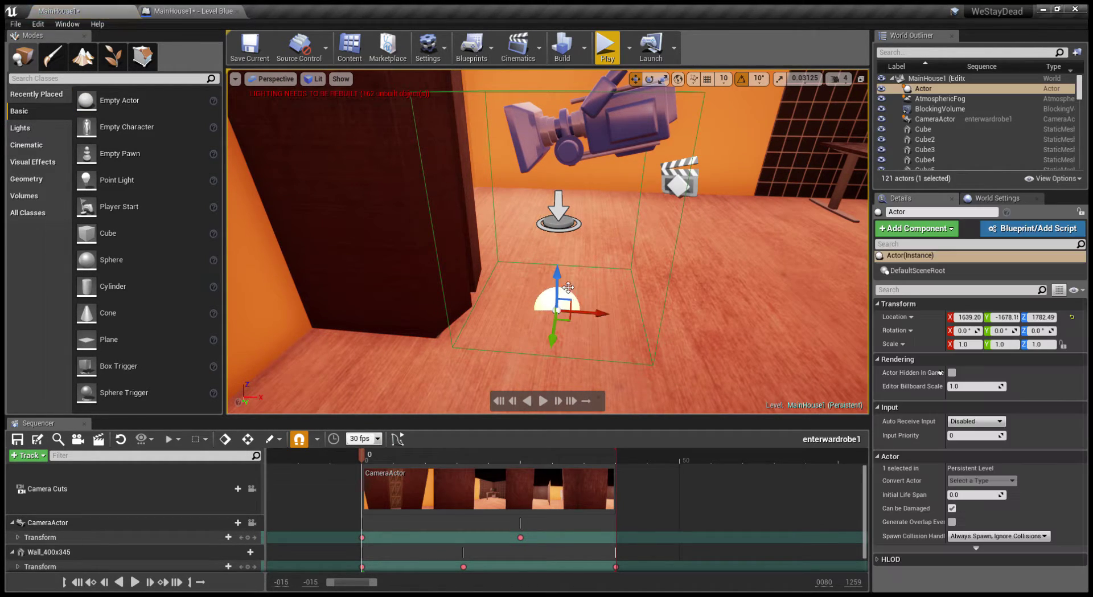
Rename the new empty actor to 'marker' in the Details panel
click(929, 211)
text(marker)
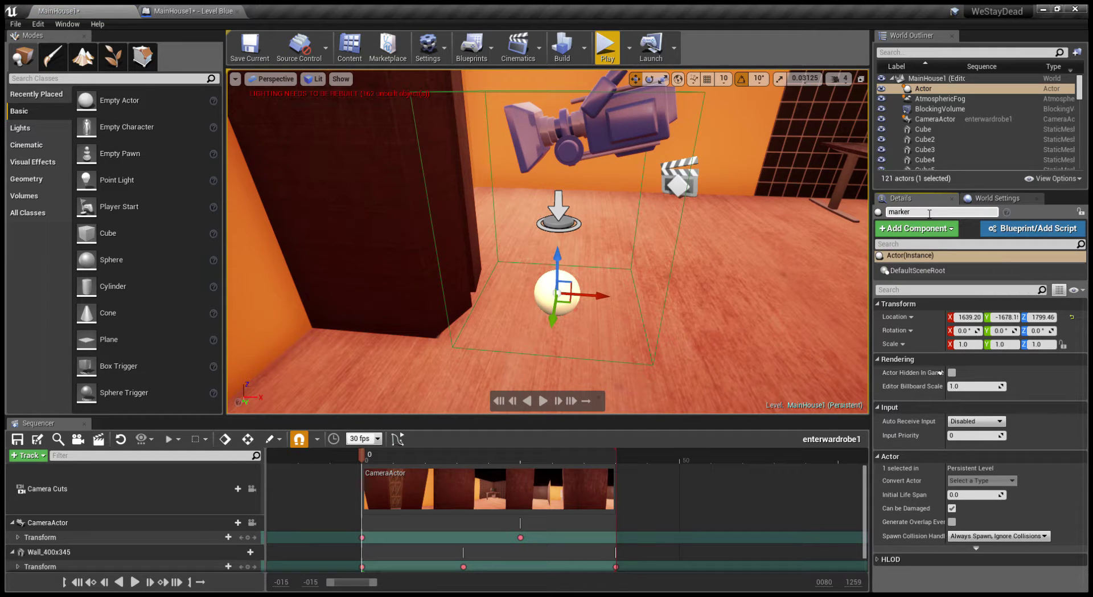
key(Return)
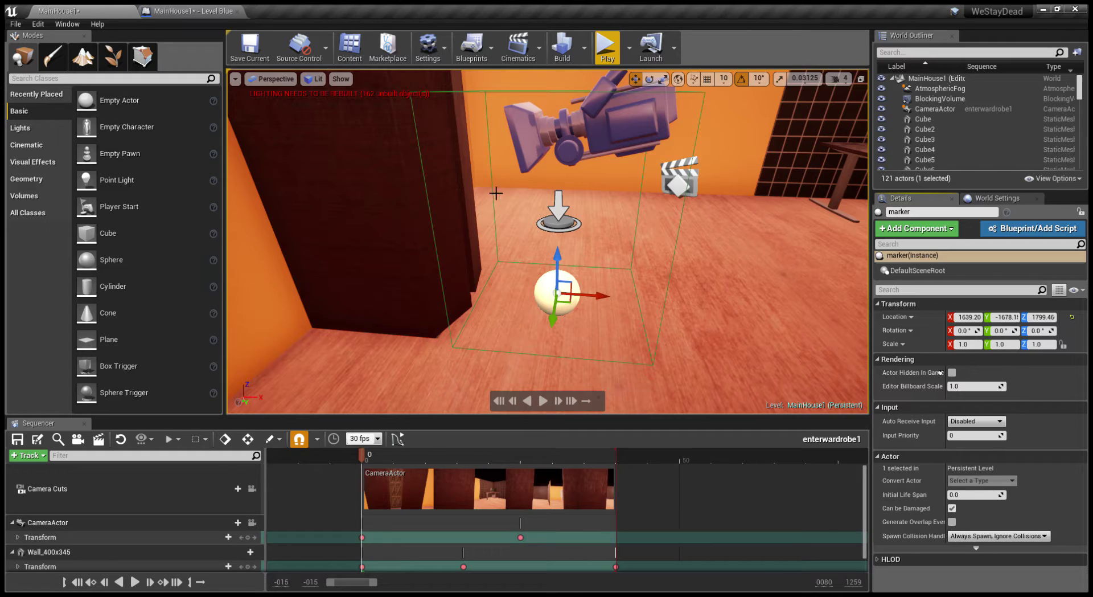
scroll(605, 237, up, 3)
Duplicate marker as marker2, move it inside the wardrobe, then reselect marker
key(ctrl+w)
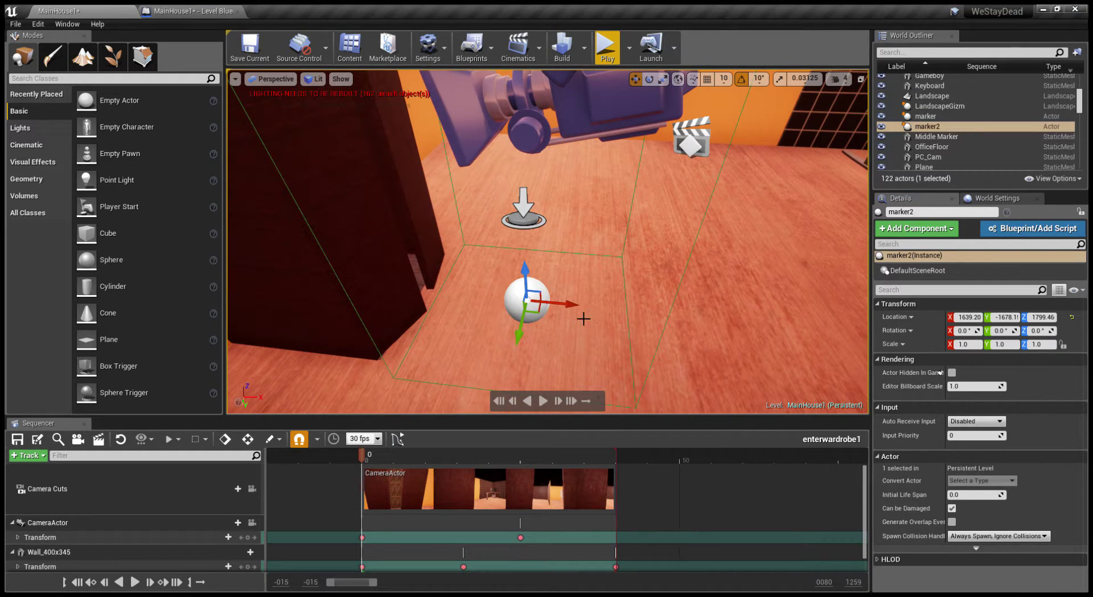
drag(571, 304, 439, 289)
key(f)
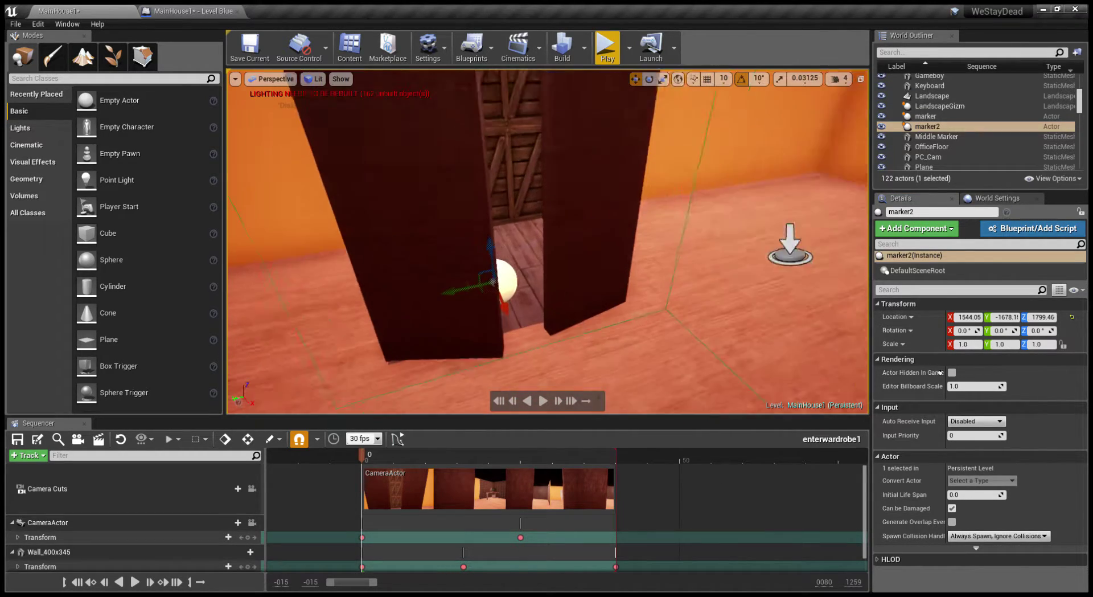
mouse_move(481, 270)
mouse_down()
mouse_move(557, 317)
mouse_move(538, 347)
mouse_move(483, 208)
mouse_up()
click(541, 340)
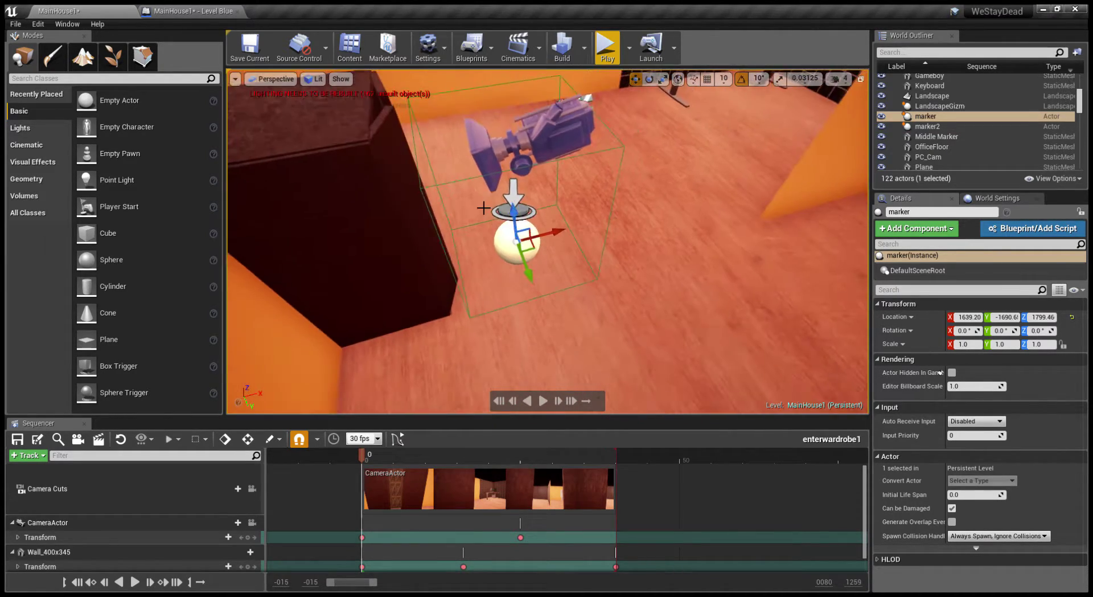
Scale TriggerBox2 wider along X (extent 87.597) and shift it slightly along X
click(533, 216)
click(662, 79)
drag(554, 190, 579, 176)
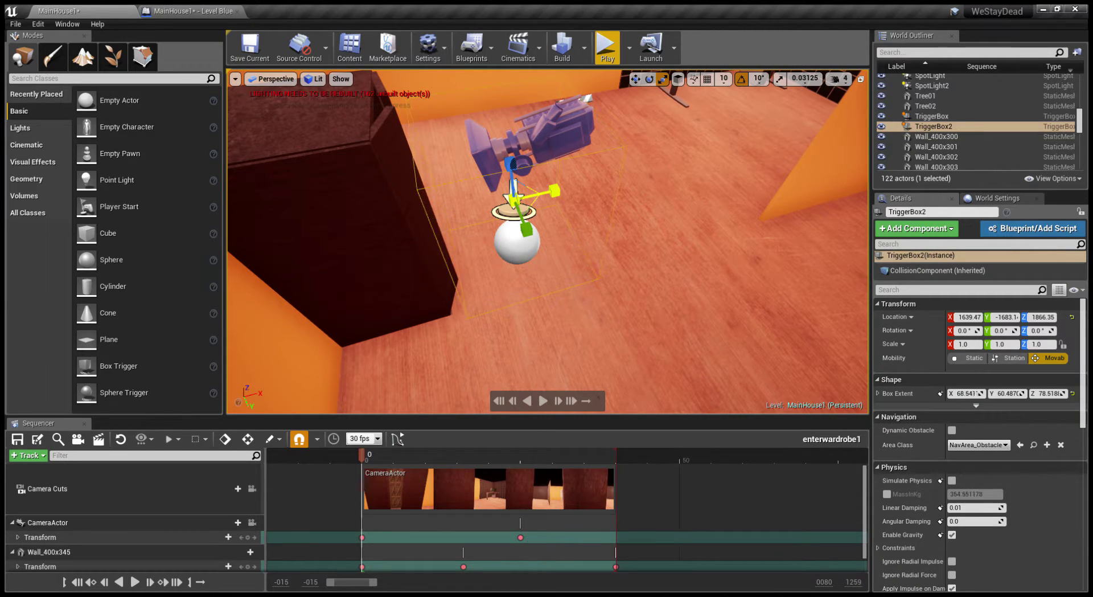
click(635, 79)
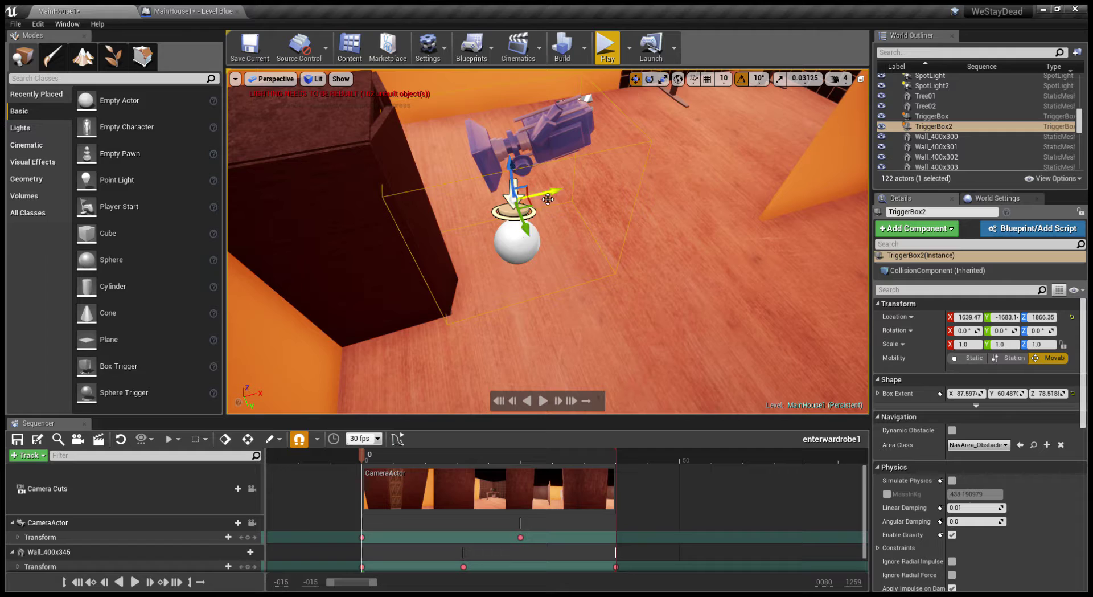
drag(551, 196, 693, 241)
right_drag(692, 241, 711, 253)
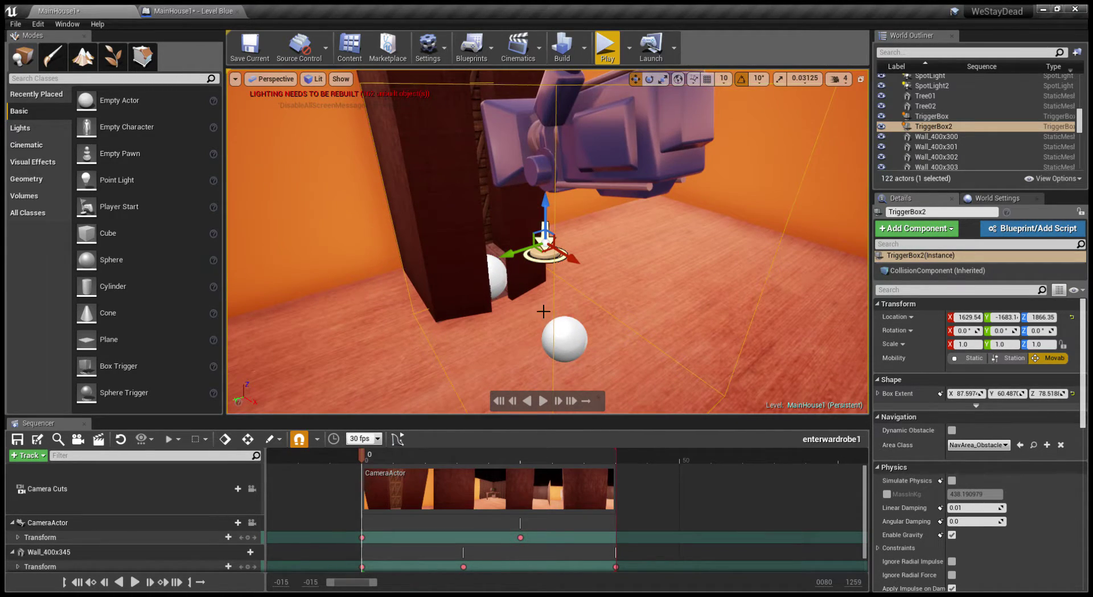
With marker selected, open the Level Blueprint from the Blueprints menu
click(564, 339)
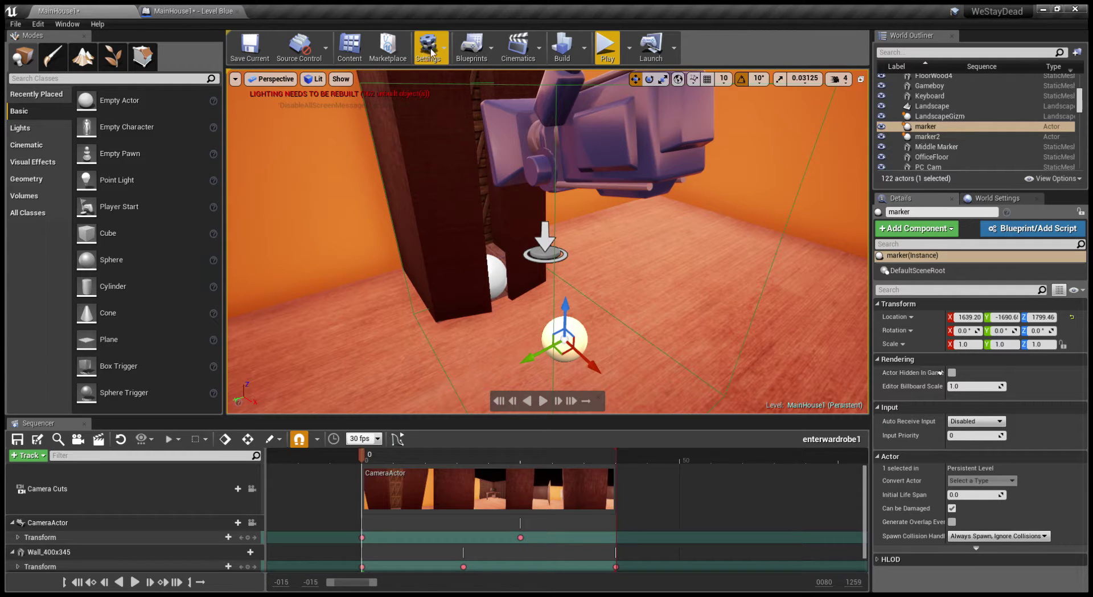
click(484, 54)
click(514, 142)
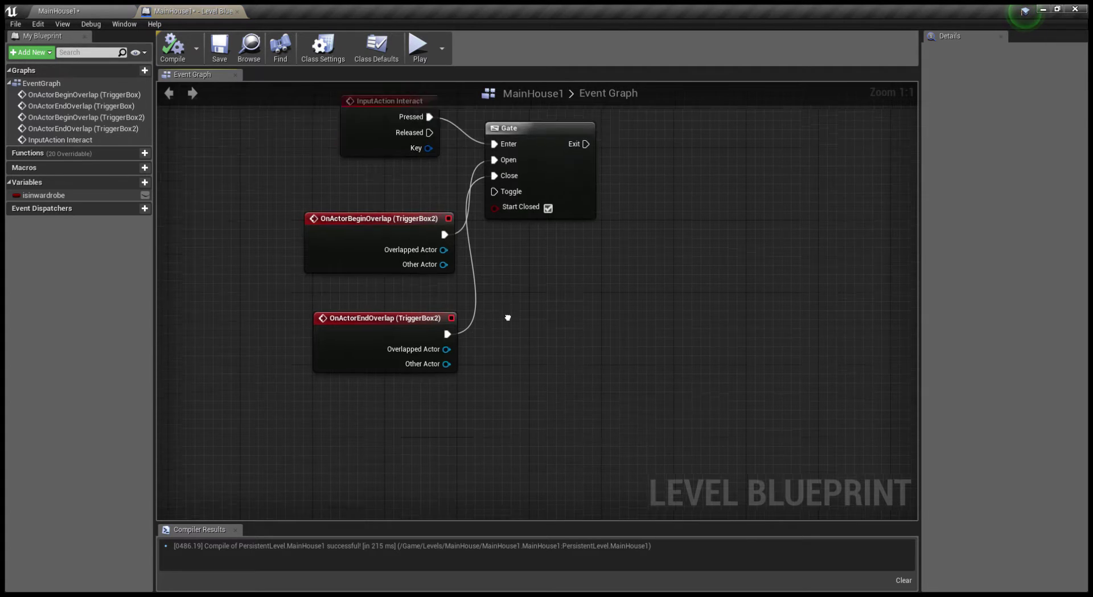
Add a reference node for marker to the event graph
right_click(438, 340)
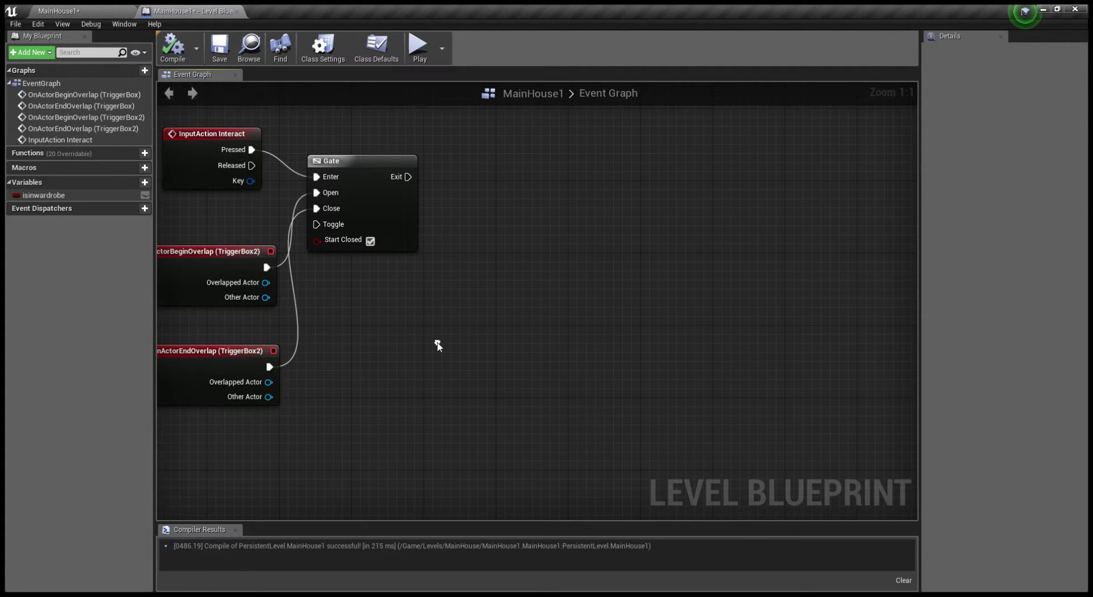
click(463, 397)
click(86, 11)
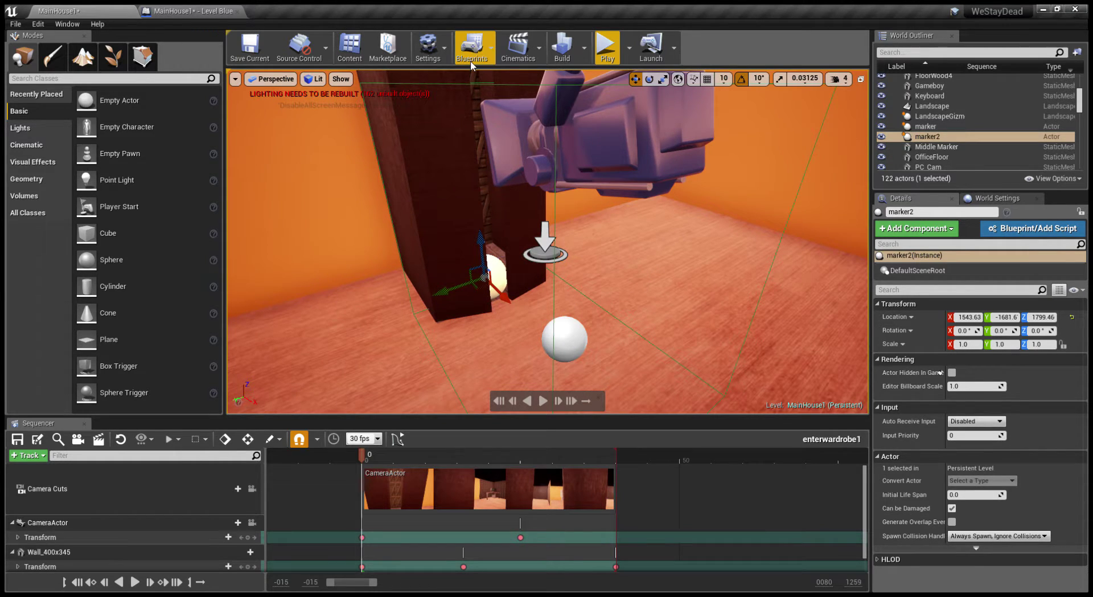
Add a marker2 reference node and place it under the marker node
click(190, 11)
right_click(479, 396)
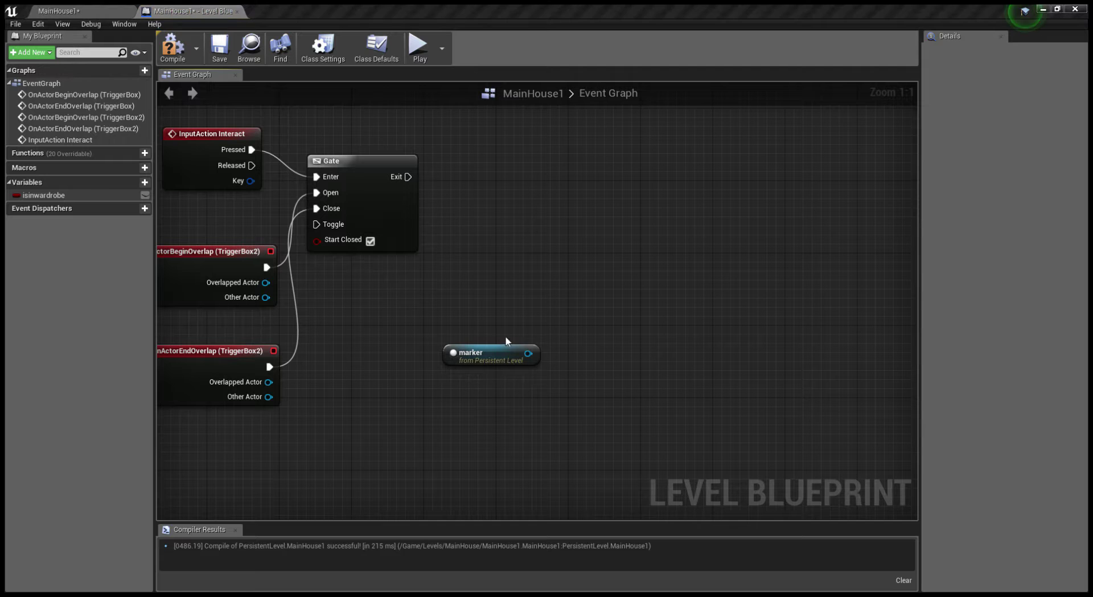
click(514, 219)
drag(548, 394, 515, 394)
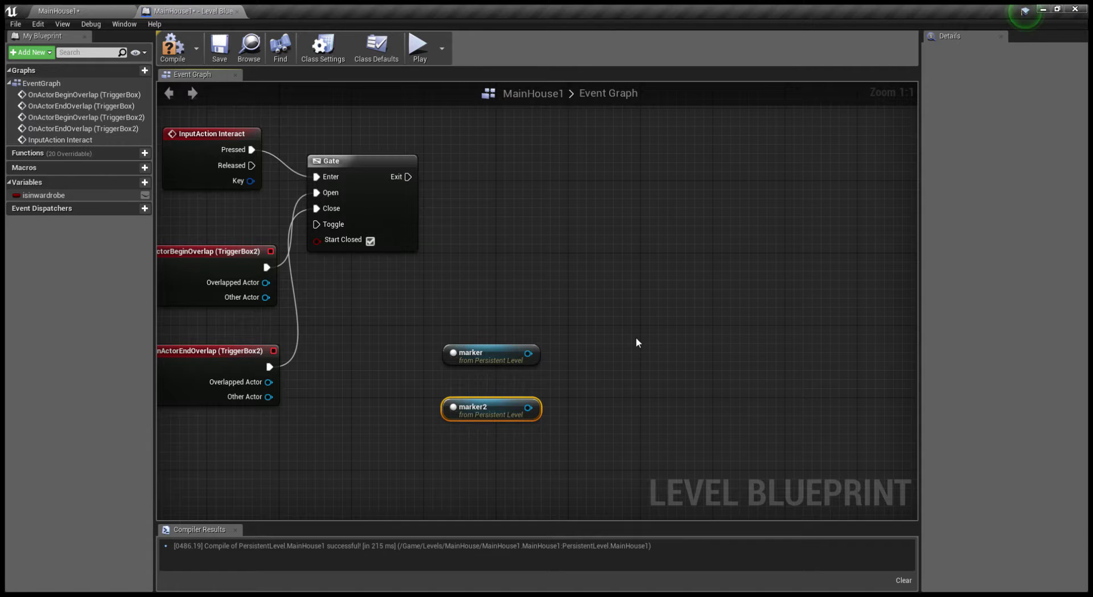
click(638, 341)
Reframe the graph around the Gate and pull a wire from its Exit pin
click(99, 9)
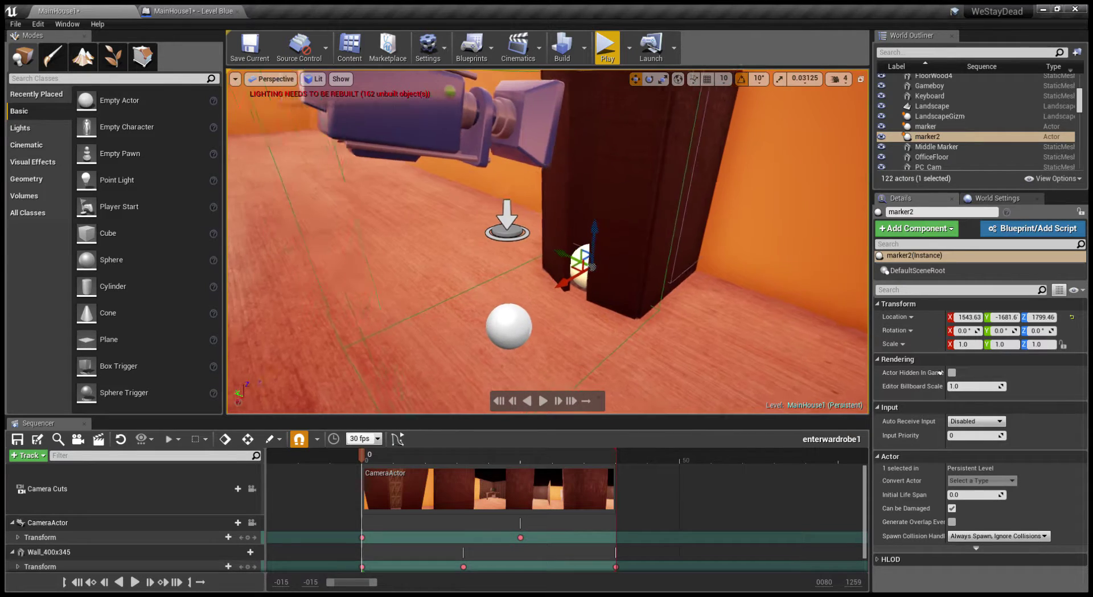
click(191, 11)
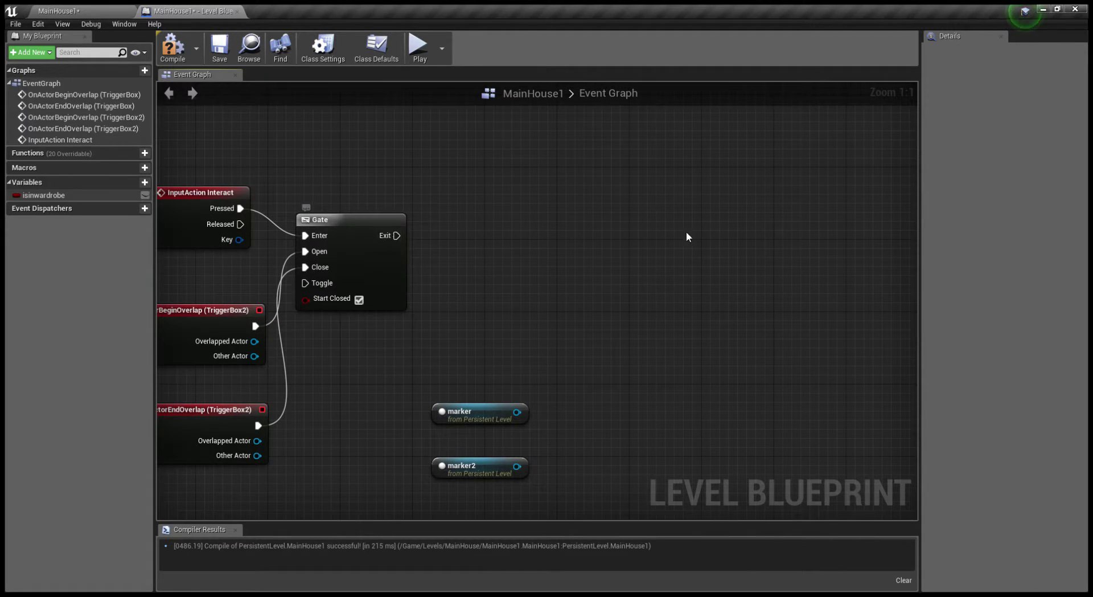
mouse_move(613, 256)
right_down()
mouse_move(722, 264)
mouse_move(625, 256)
right_up()
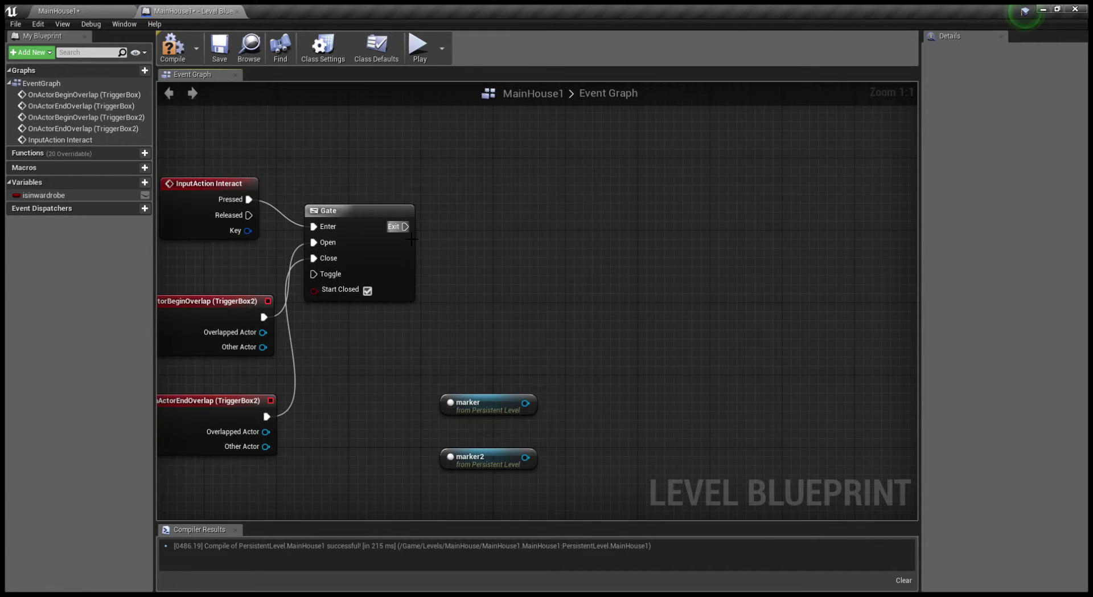
drag(404, 226, 459, 220)
Add a Branch after the Gate's Exit with an Isinwardrobe getter wired into Condition
click(490, 274)
click(43, 195)
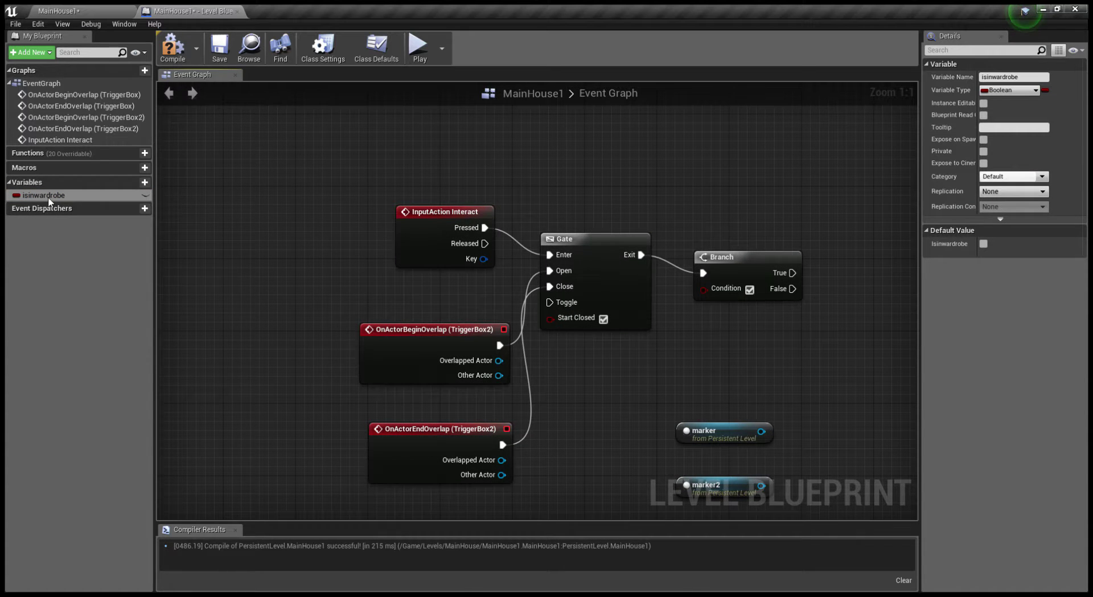
right_drag(207, 268, 85, 220)
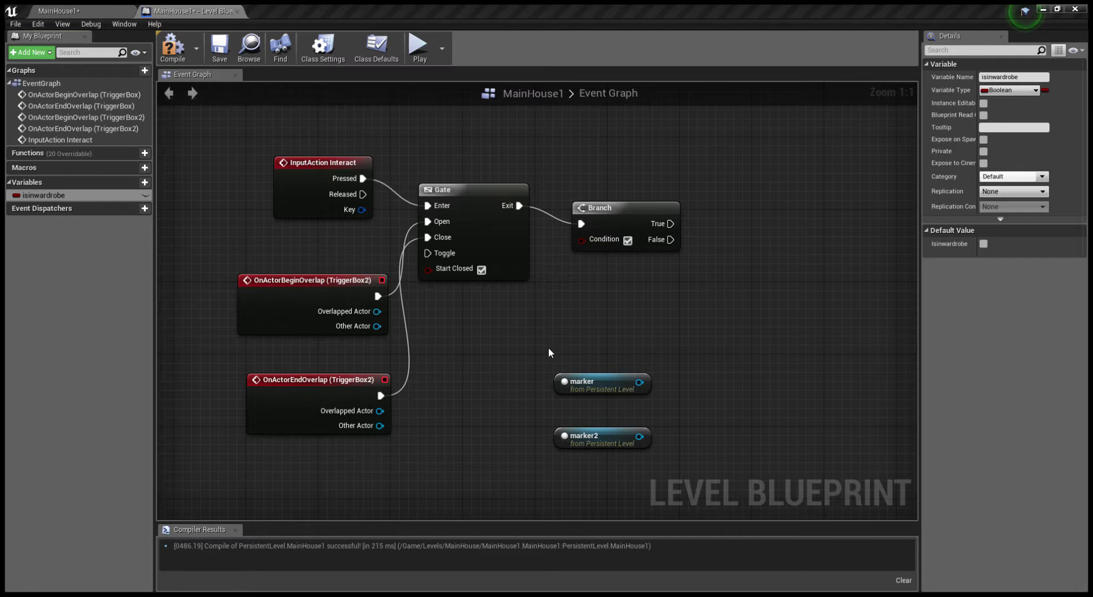
ctrl+drag(544, 340, 583, 240)
right_drag(695, 325, 576, 337)
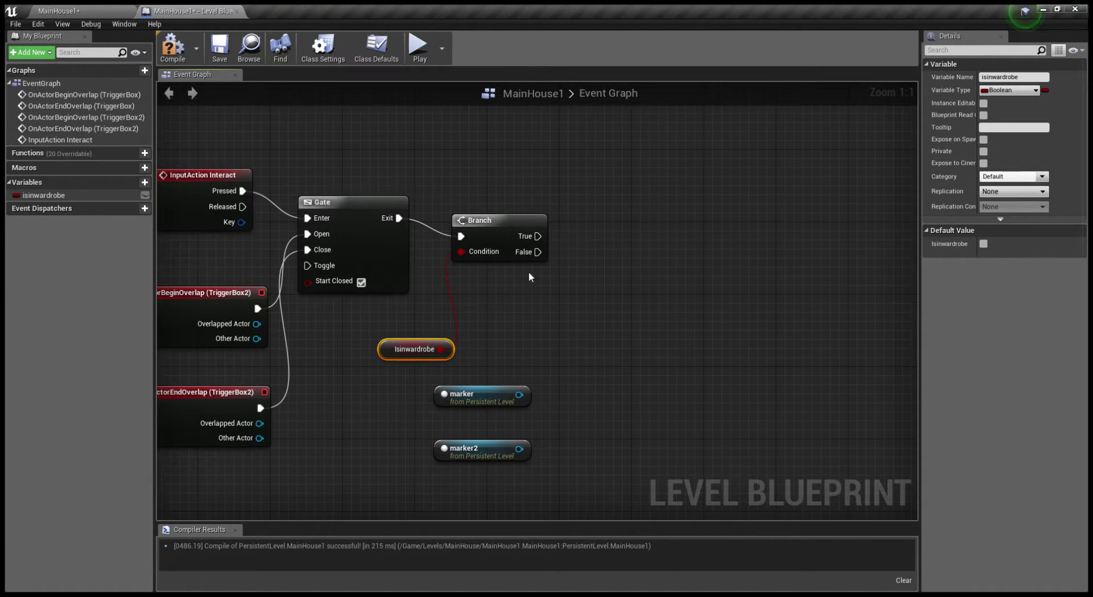
Pan the graph to bring the marker nodes into view, then return to the level editor
right_drag(528, 273, 583, 272)
right_drag(624, 334, 520, 350)
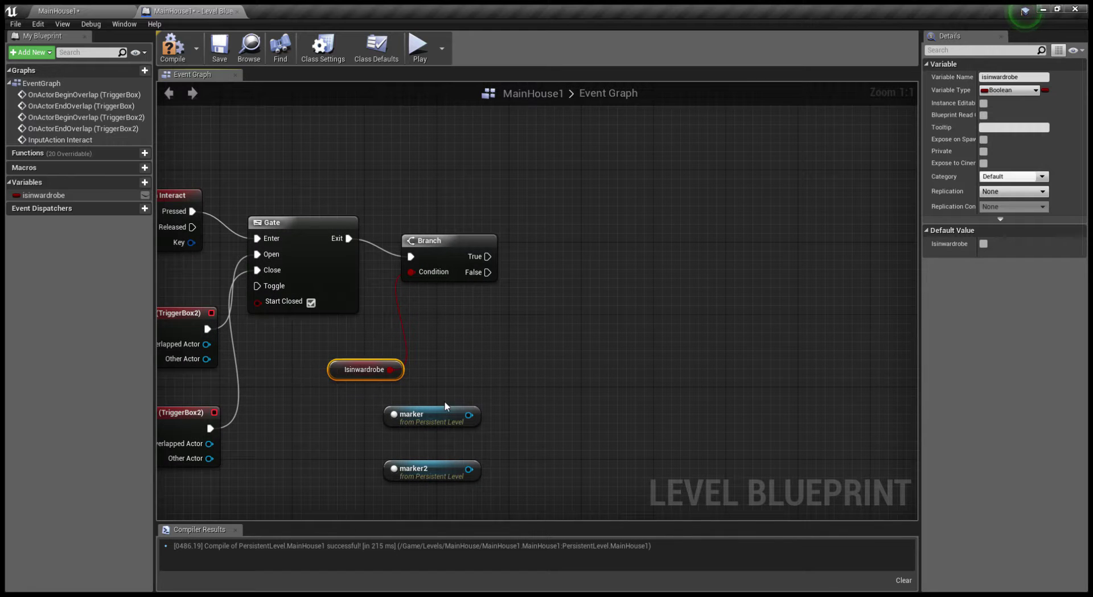
right_drag(533, 386, 453, 378)
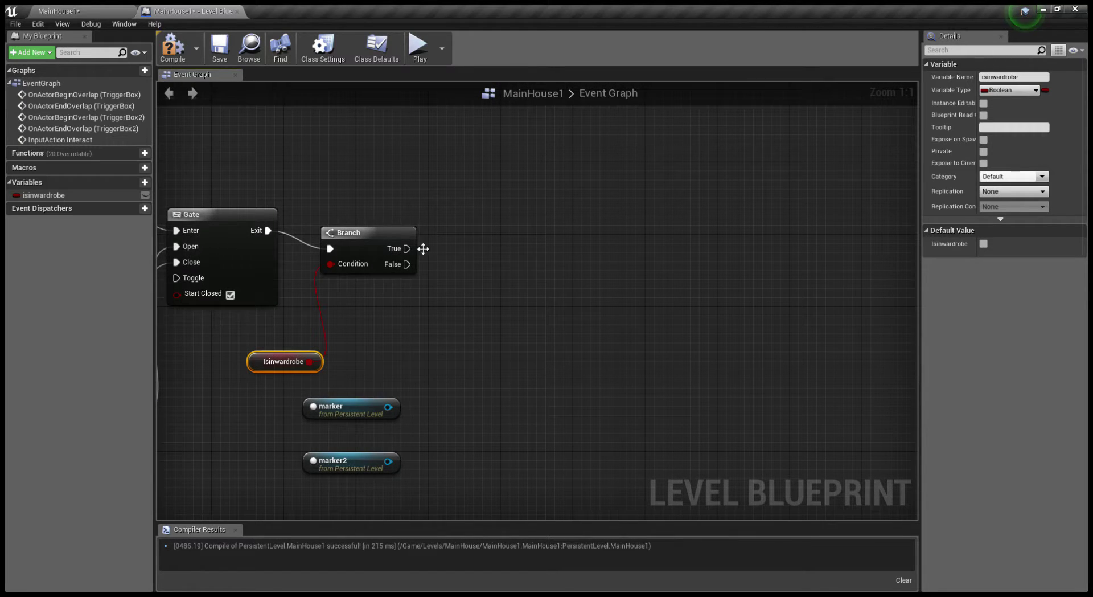
mouse_move(512, 236)
right_down()
mouse_move(390, 280)
mouse_move(507, 307)
right_up()
scroll(506, 307, down, 3)
click(57, 11)
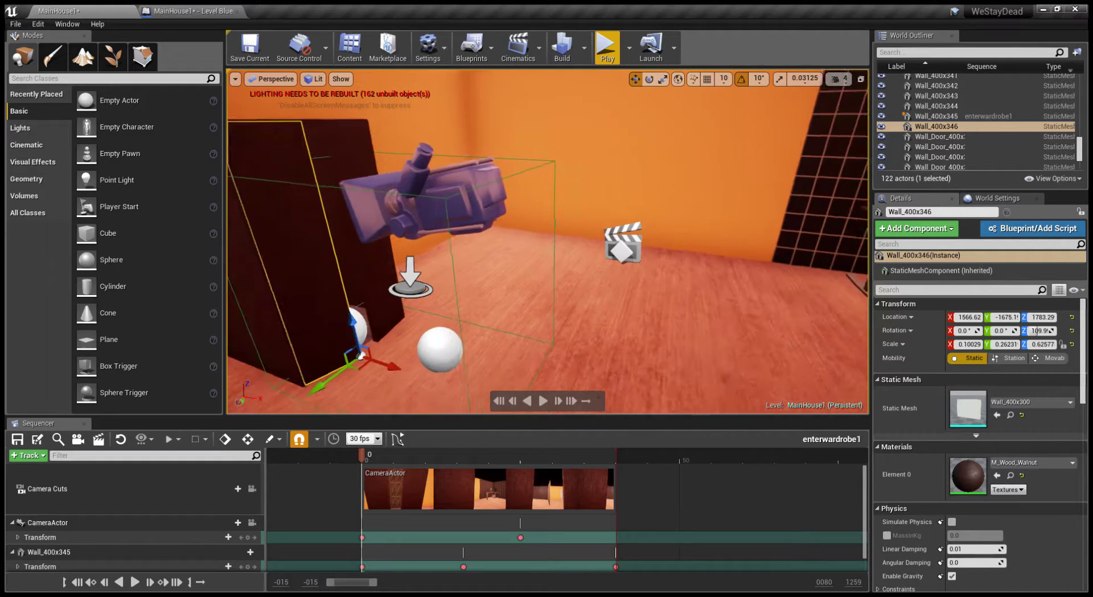
Select enterwardrobe1 and add its reference node beside the Branch in the Level Blueprint
click(624, 241)
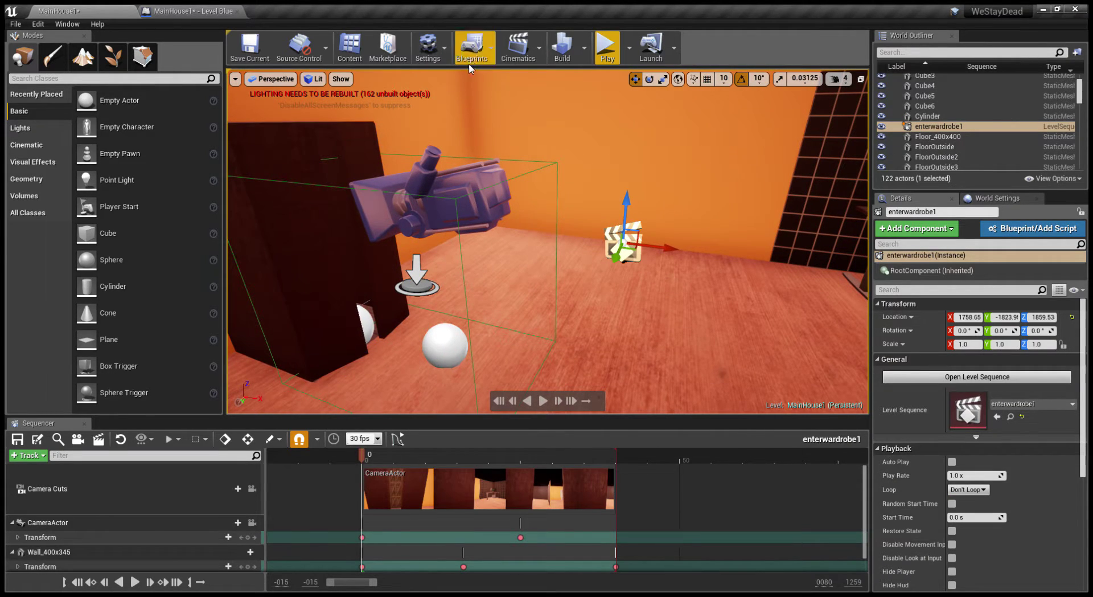
click(471, 48)
click(490, 144)
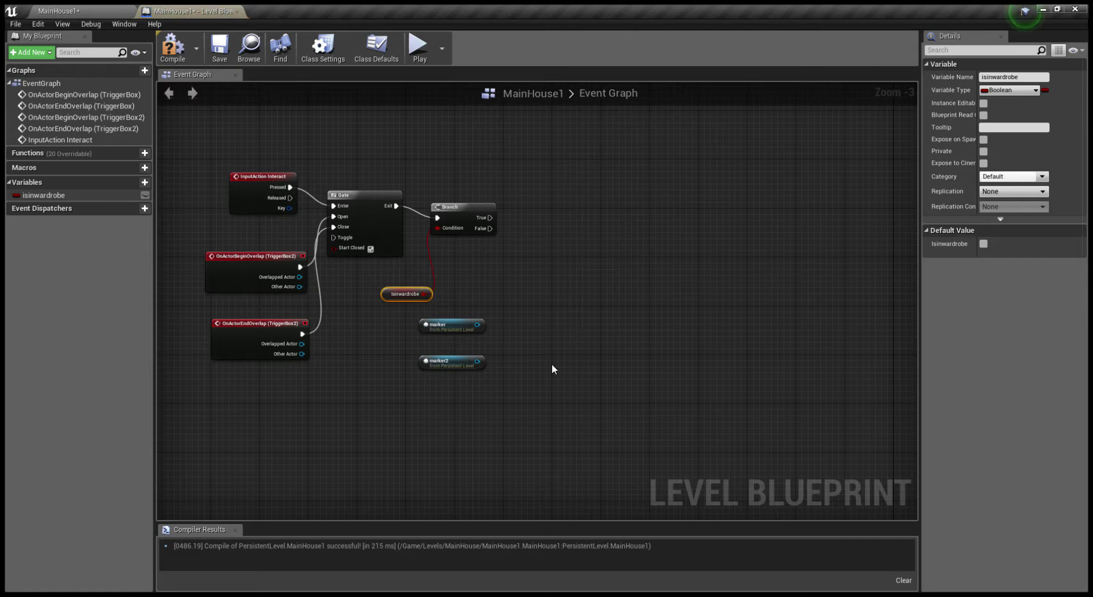
right_click(546, 307)
click(586, 342)
scroll(578, 314, up, 1)
mouse_move(578, 317)
mouse_down()
mouse_move(496, 287)
mouse_move(542, 249)
mouse_up()
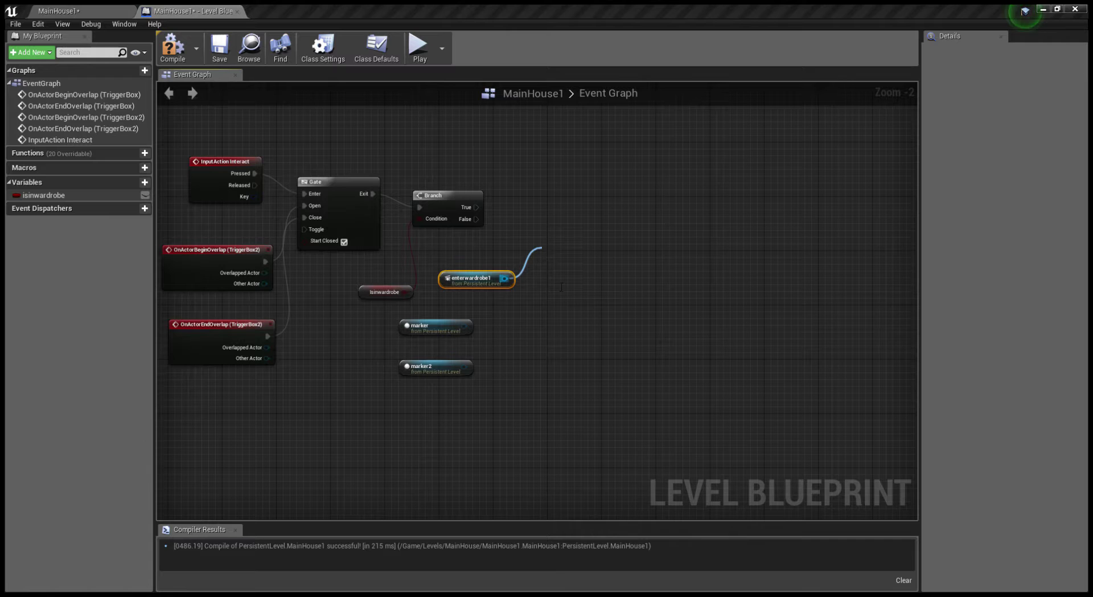
Create a Play node for enterwardrobe1 and trigger it from the Branch's False output
click(613, 346)
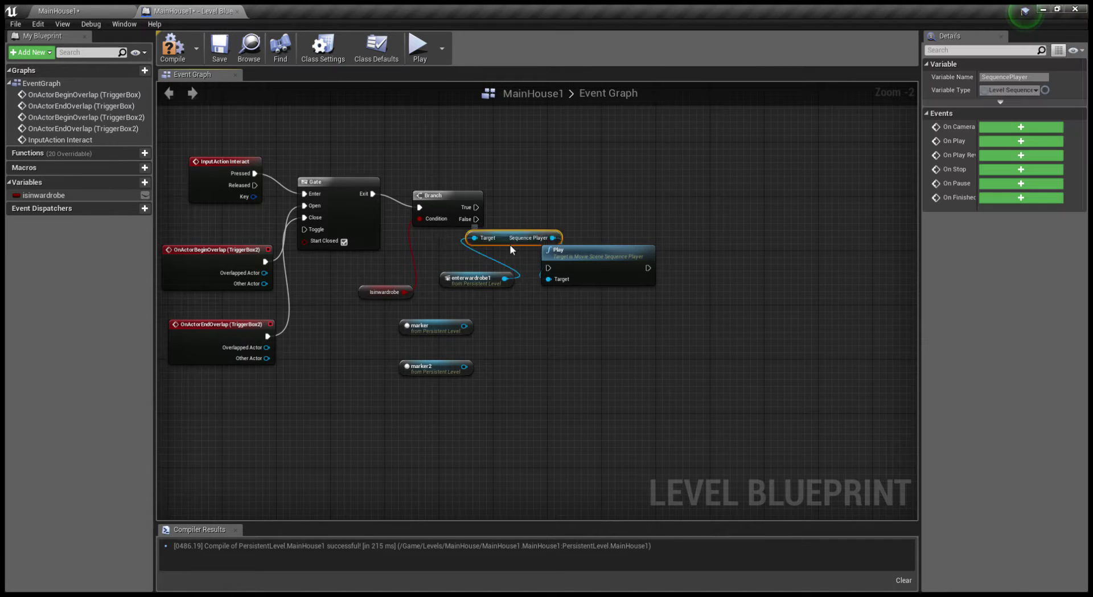
drag(584, 256, 575, 241)
drag(475, 218, 541, 254)
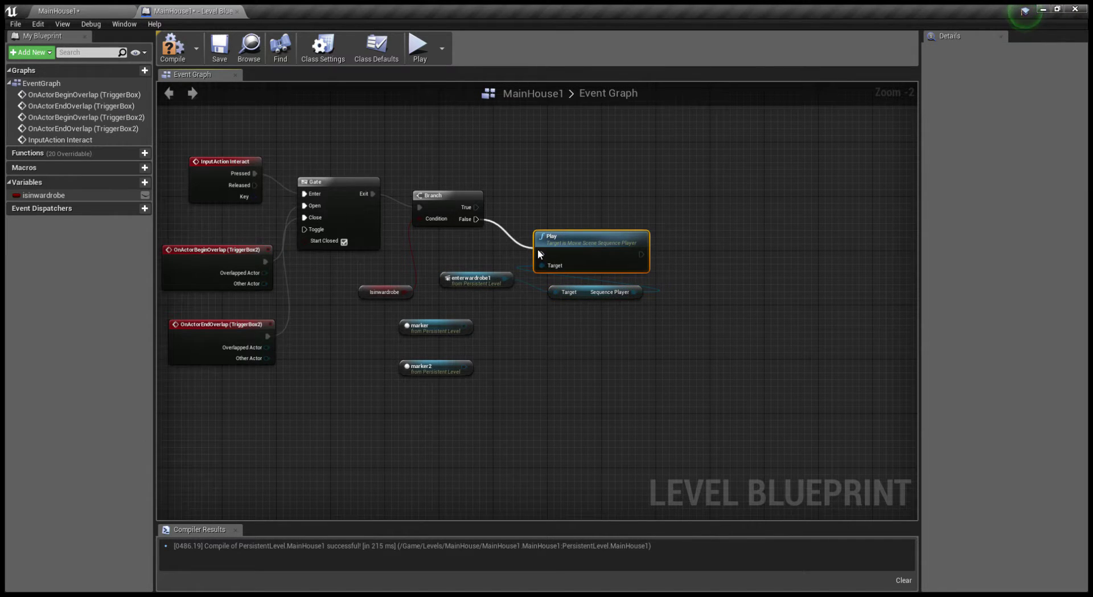
scroll(677, 302, up, 2)
right_drag(678, 302, 577, 329)
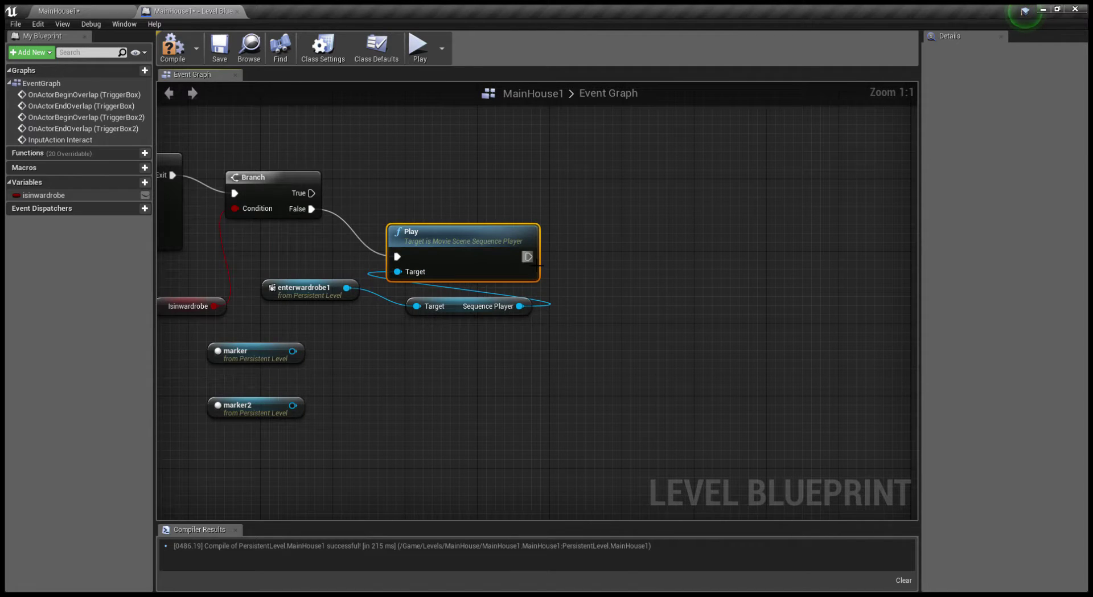
Add a checked SET isinwardrobe node (true) running after the Play node
drag(528, 257, 582, 255)
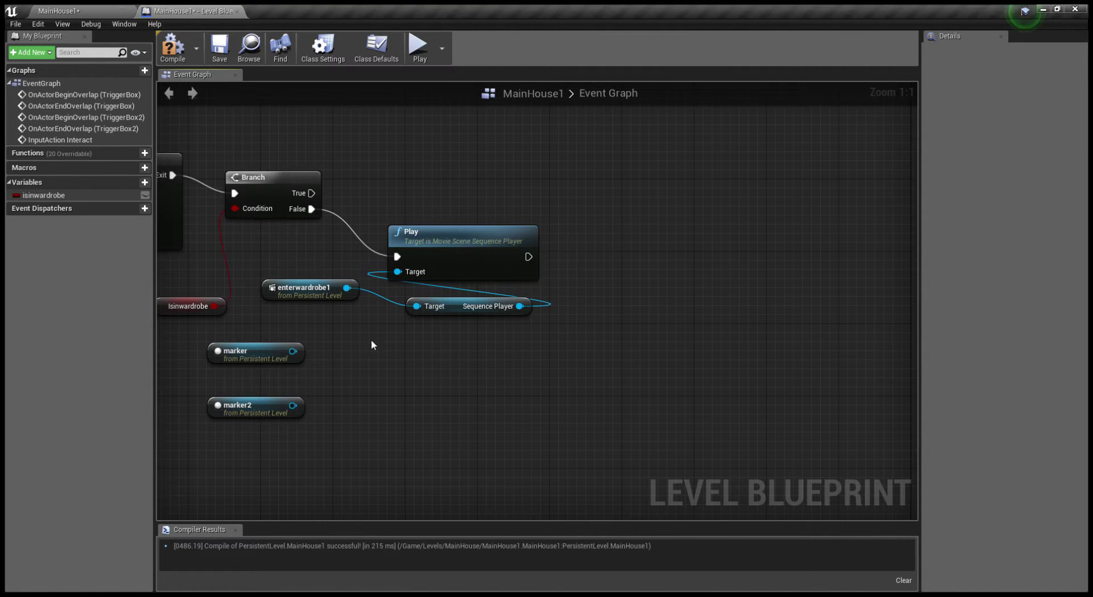
click(57, 195)
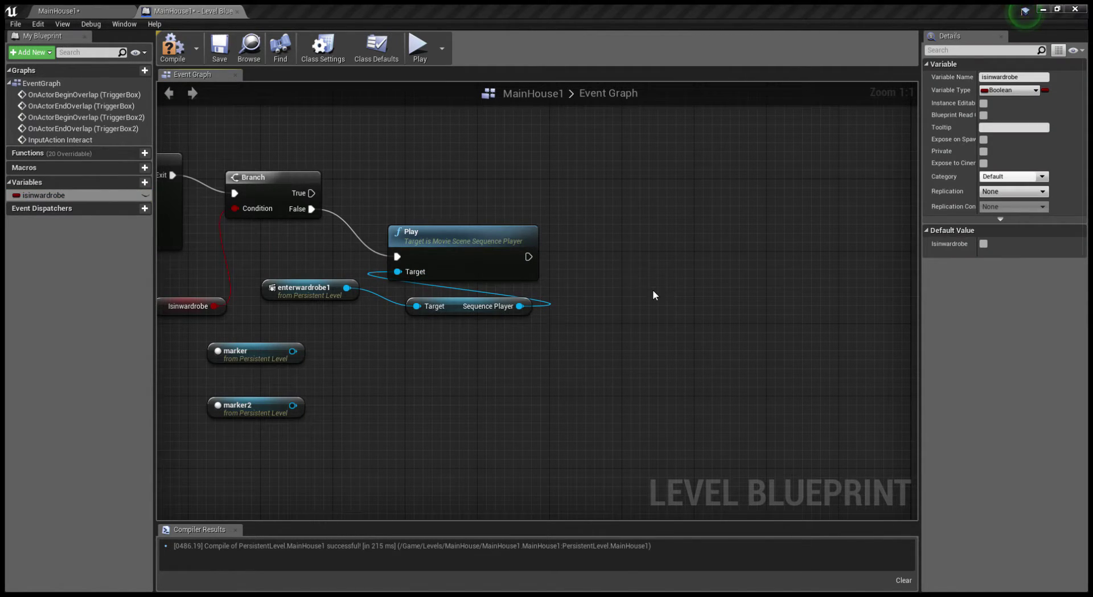
alt+drag(57, 195, 652, 289)
drag(537, 261, 625, 274)
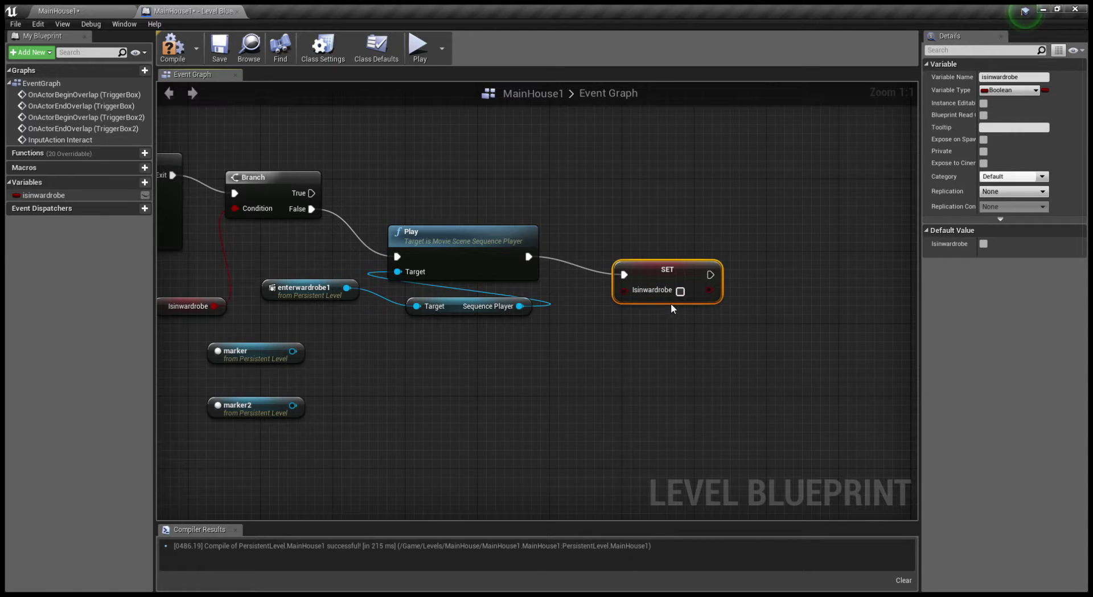
right_drag(685, 292, 531, 369)
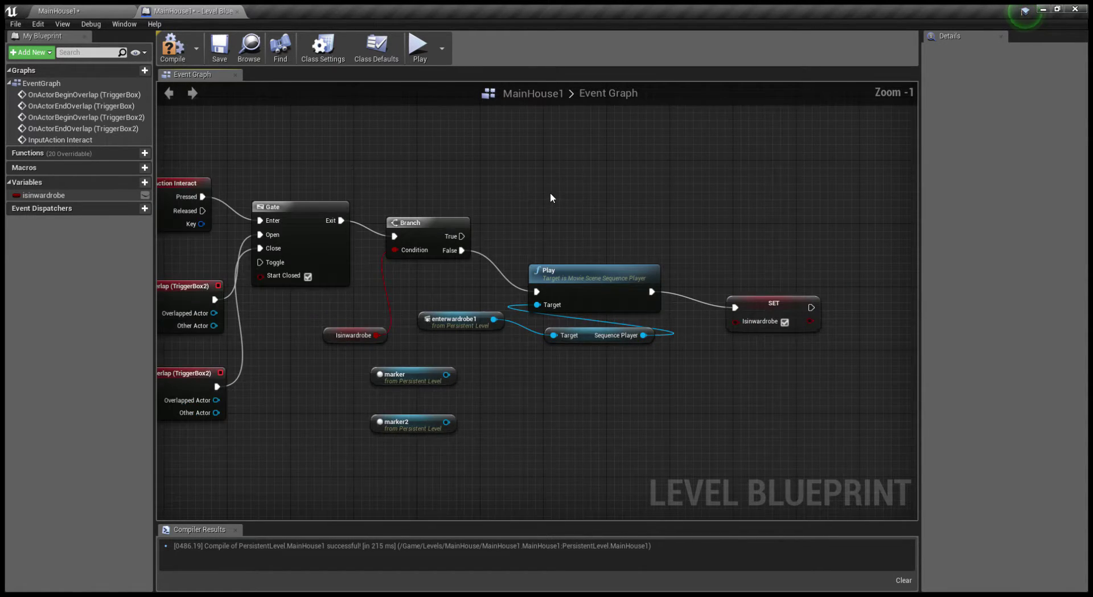
scroll(453, 261, down, 1)
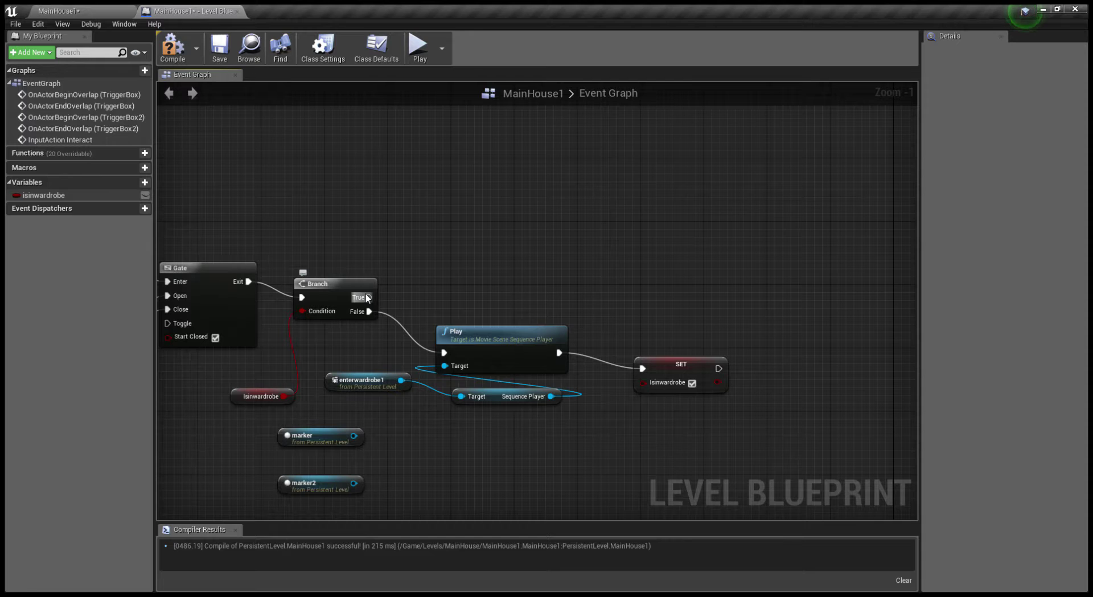
mouse_move(367, 297)
mouse_down()
mouse_move(449, 232)
mouse_move(446, 390)
mouse_up()
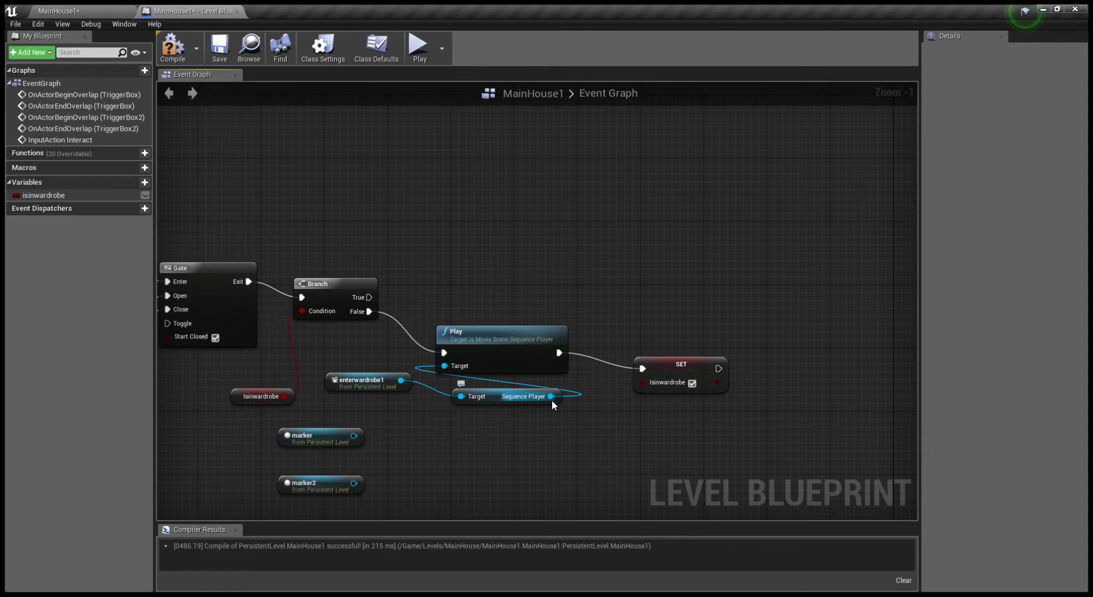
right_drag(447, 437, 478, 410)
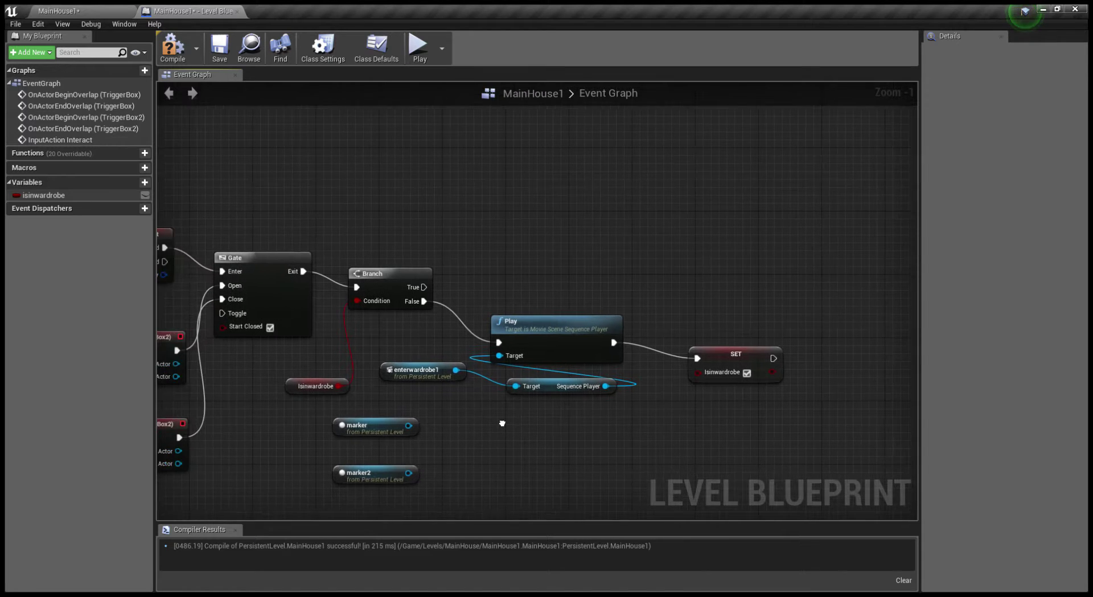
Add a Play Reverse node for the Sequence Player, triggered by the Branch's True output
drag(569, 428, 480, 293)
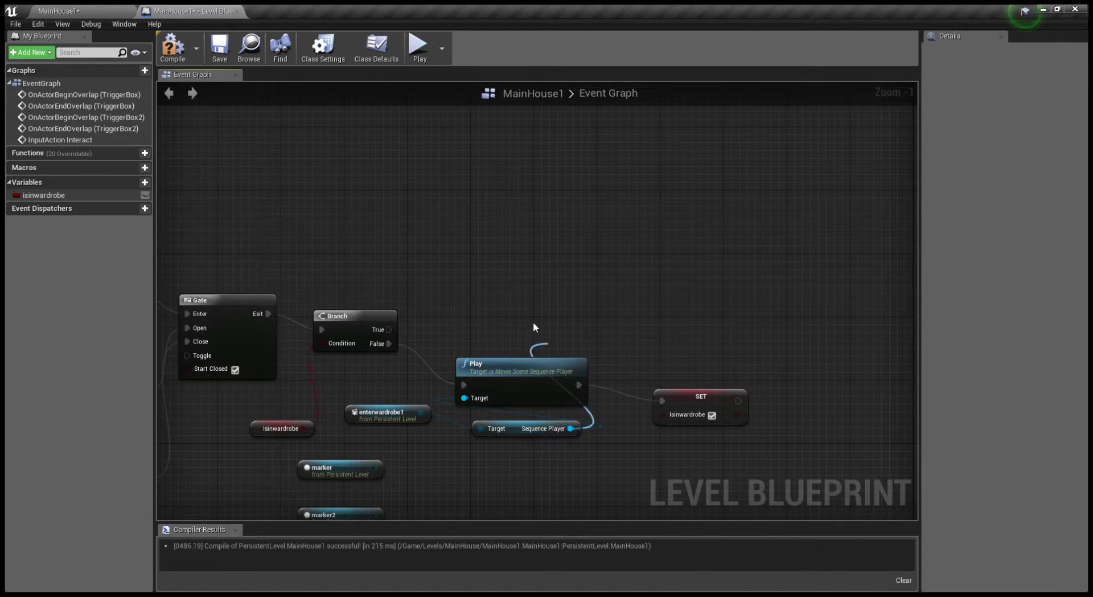
click(564, 378)
drag(558, 311, 523, 296)
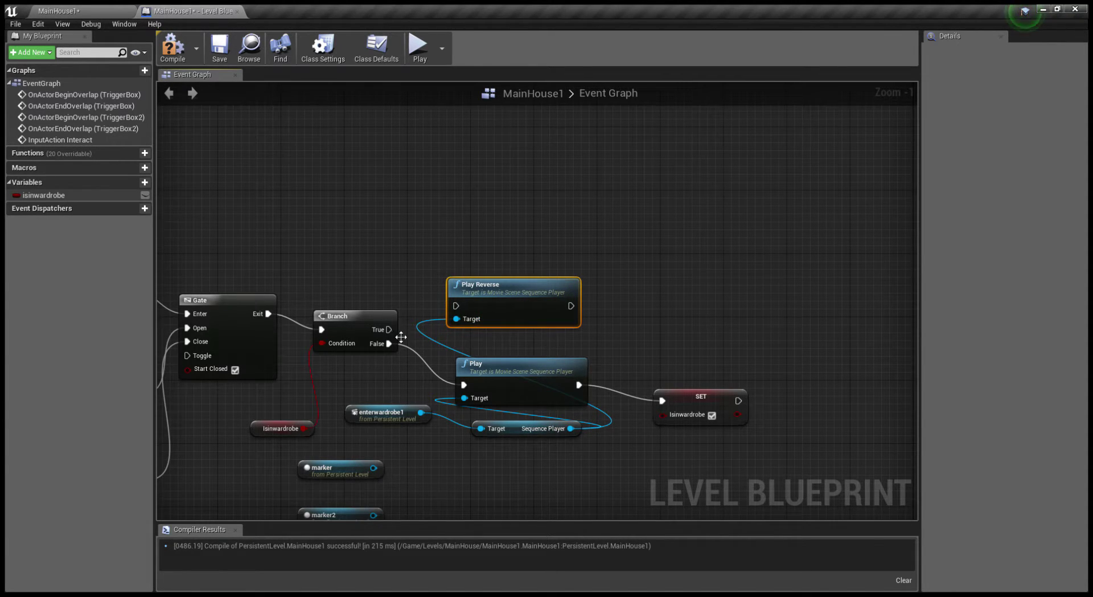
drag(389, 329, 456, 306)
Add an unchecked SET isinwardrobe node (false) running after Play Reverse
click(66, 195)
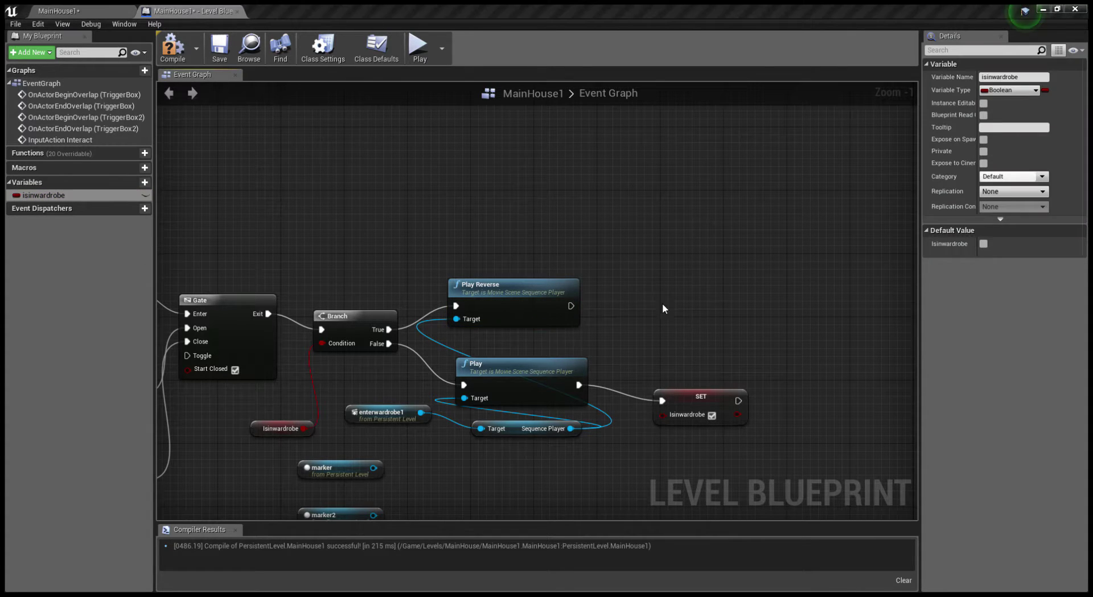
alt+drag(661, 307, 668, 312)
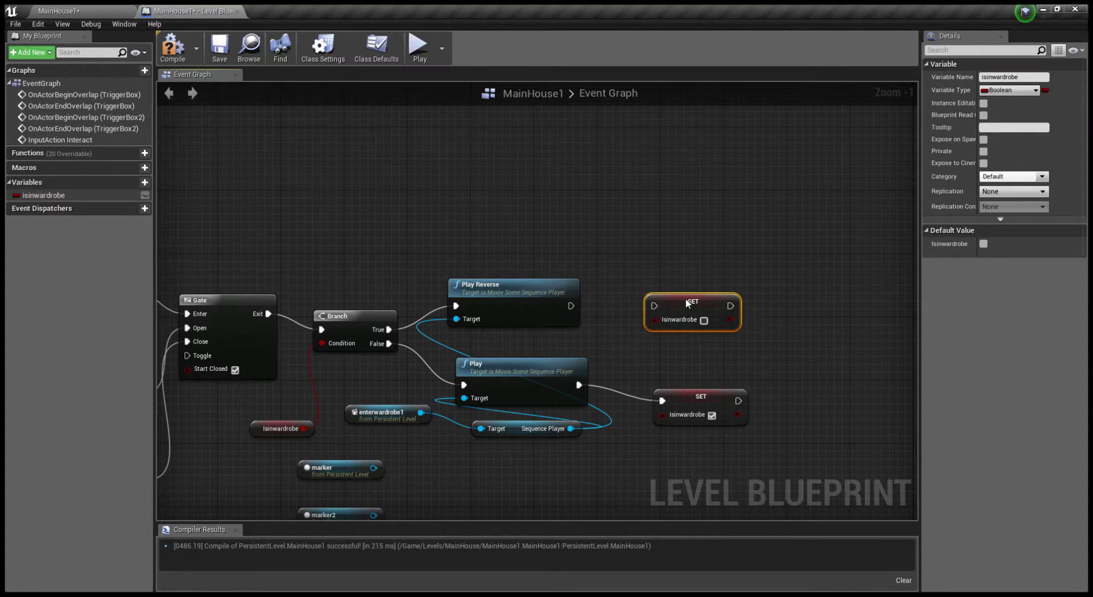
click(572, 304)
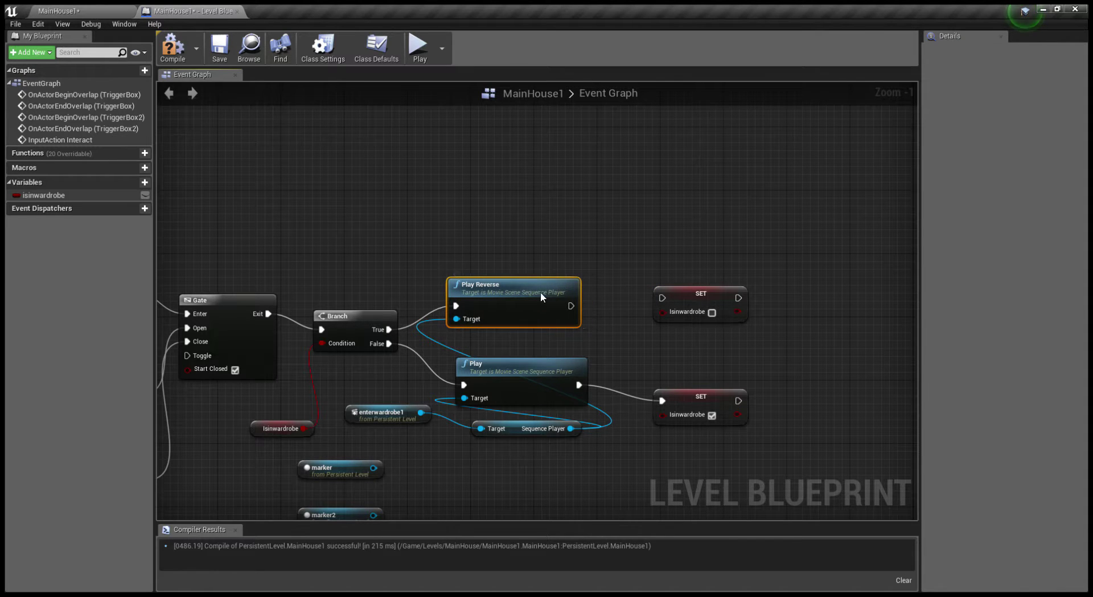
drag(571, 306, 662, 298)
right_drag(678, 271, 556, 195)
Zoom out to review the whole graph, then return to the MainHouse1 level editor
right_drag(390, 430, 501, 420)
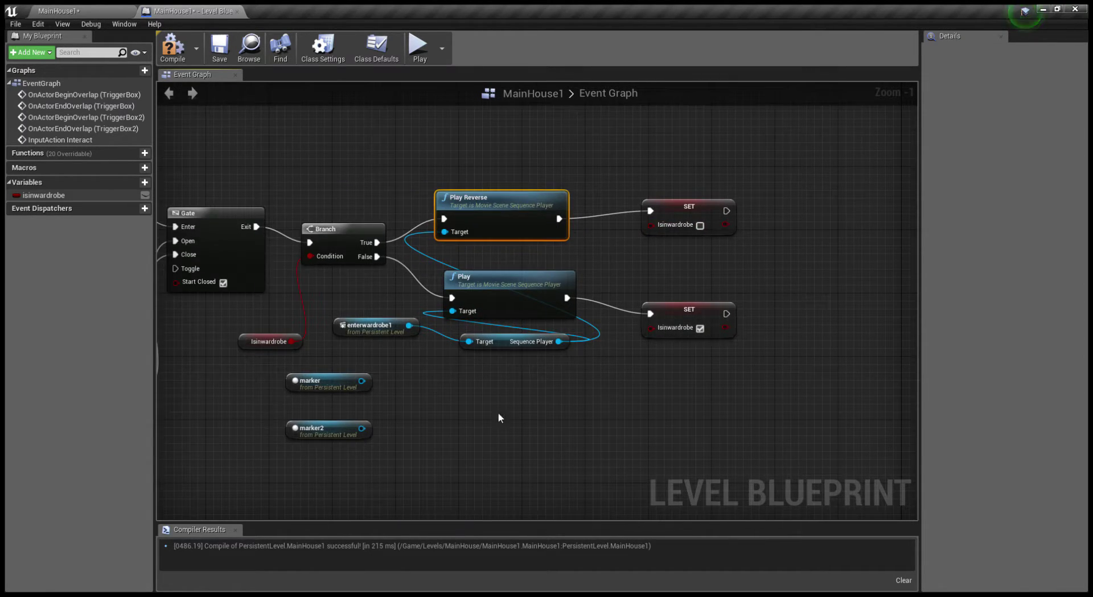
click(381, 380)
mouse_move(667, 341)
right_down()
mouse_move(559, 346)
mouse_move(668, 348)
right_up()
scroll(559, 346, down, 1)
scroll(531, 347, down, 1)
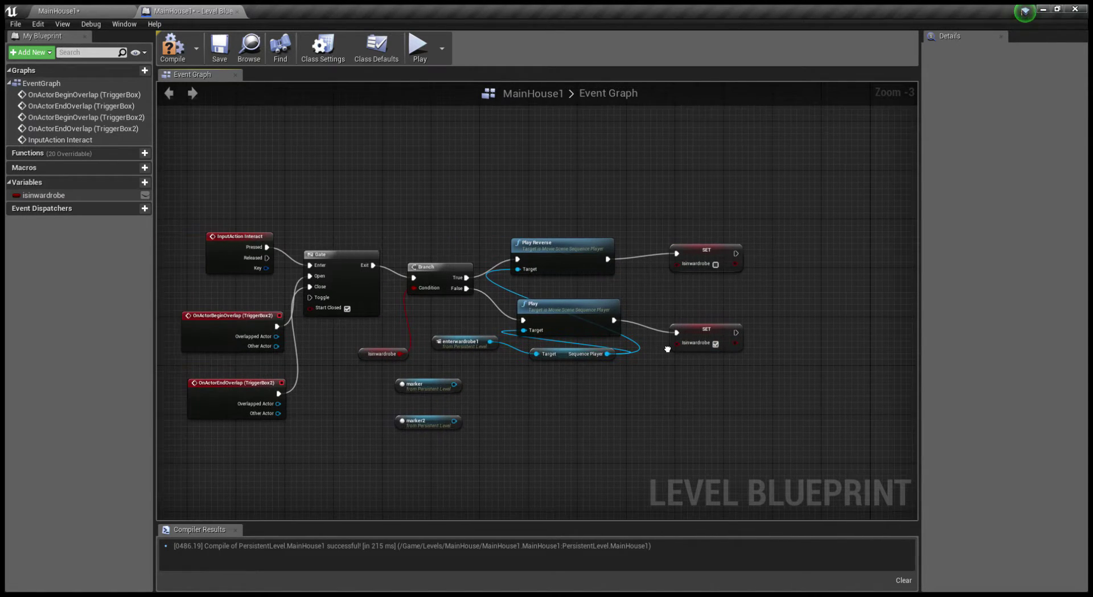
click(557, 270)
click(709, 431)
right_drag(709, 431, 629, 376)
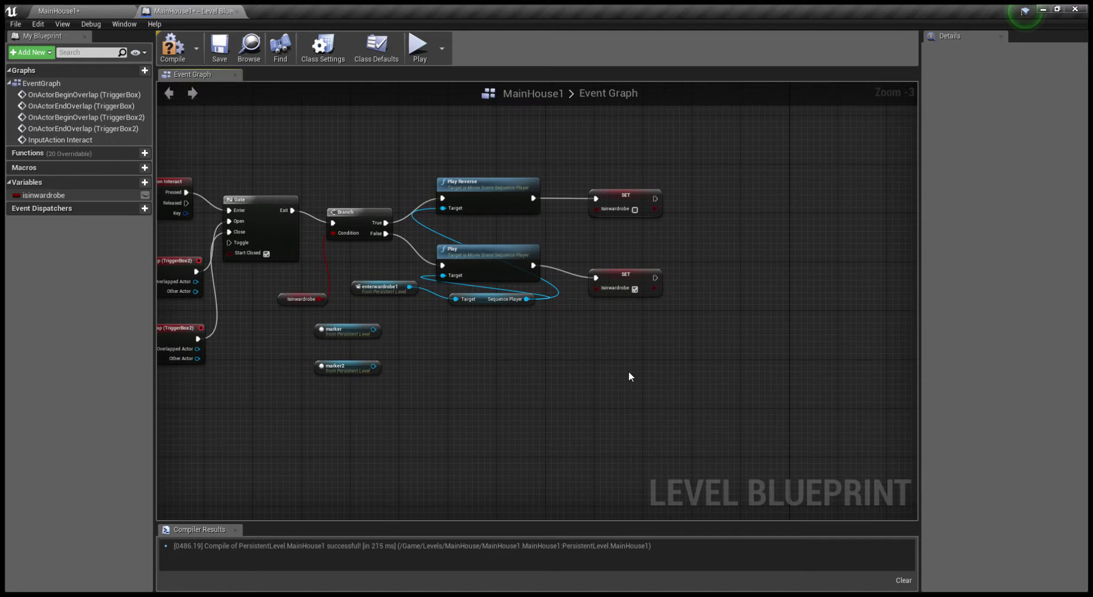
scroll(592, 399, down, 1)
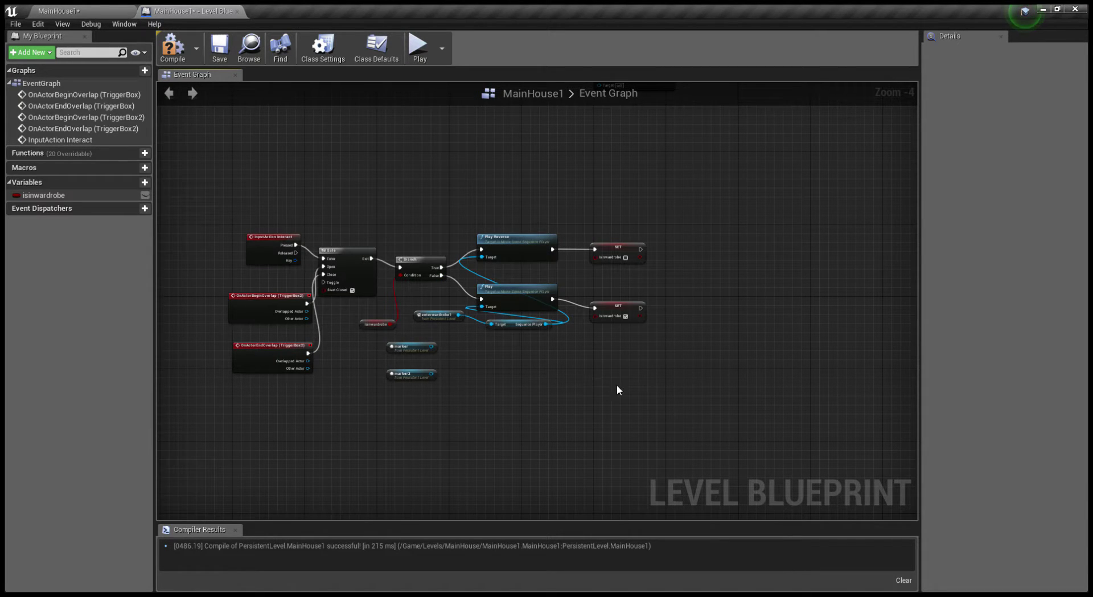
scroll(617, 390, up, 3)
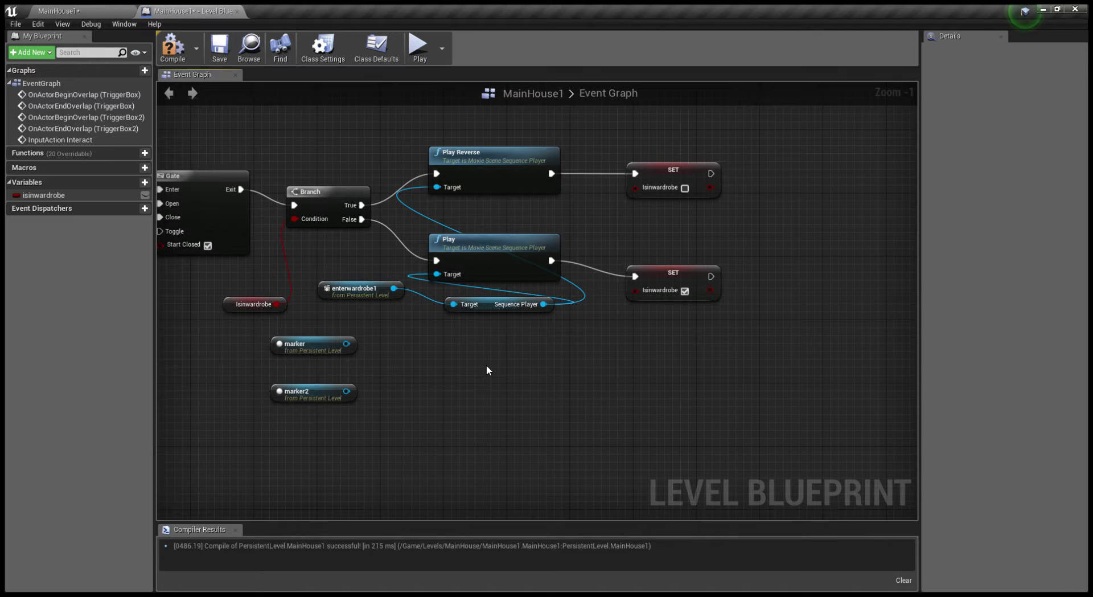
click(93, 9)
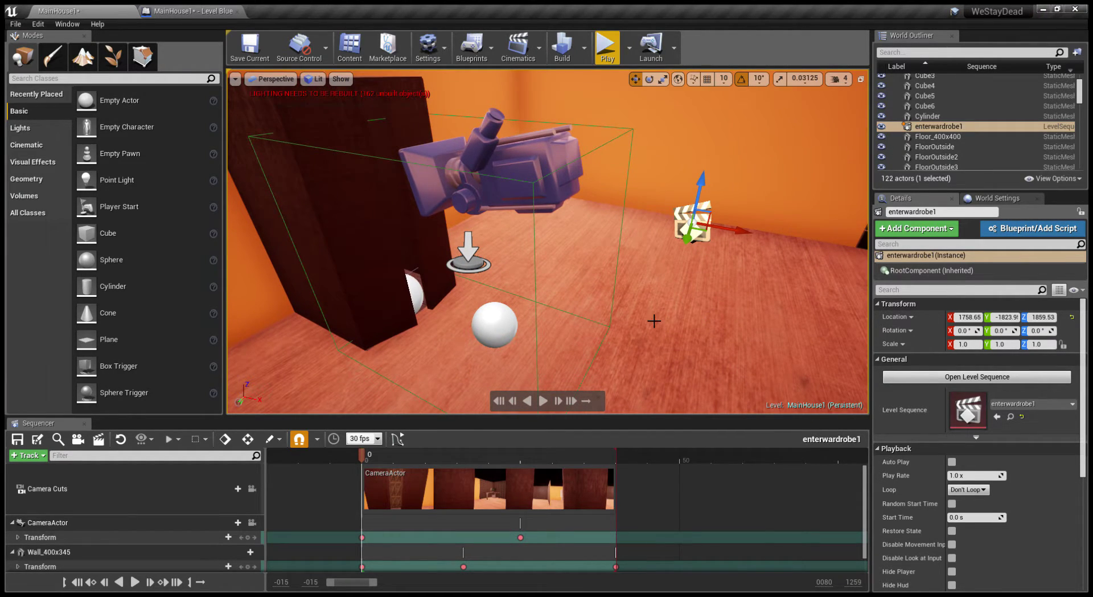
click(188, 11)
mouse_move(740, 279)
right_down()
mouse_move(461, 200)
mouse_move(521, 229)
right_up()
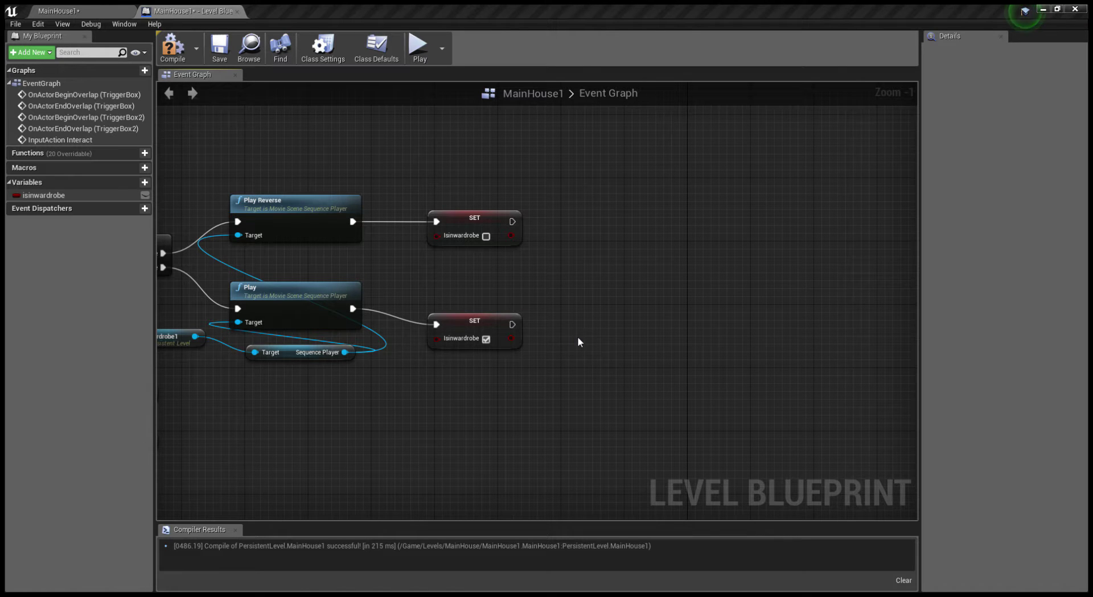
Paste a Get Player Character node and feed its Return Value into a new SetActorLocation Target
key(ctrl+v)
mouse_move(549, 291)
mouse_down()
mouse_move(440, 275)
mouse_move(512, 284)
mouse_up()
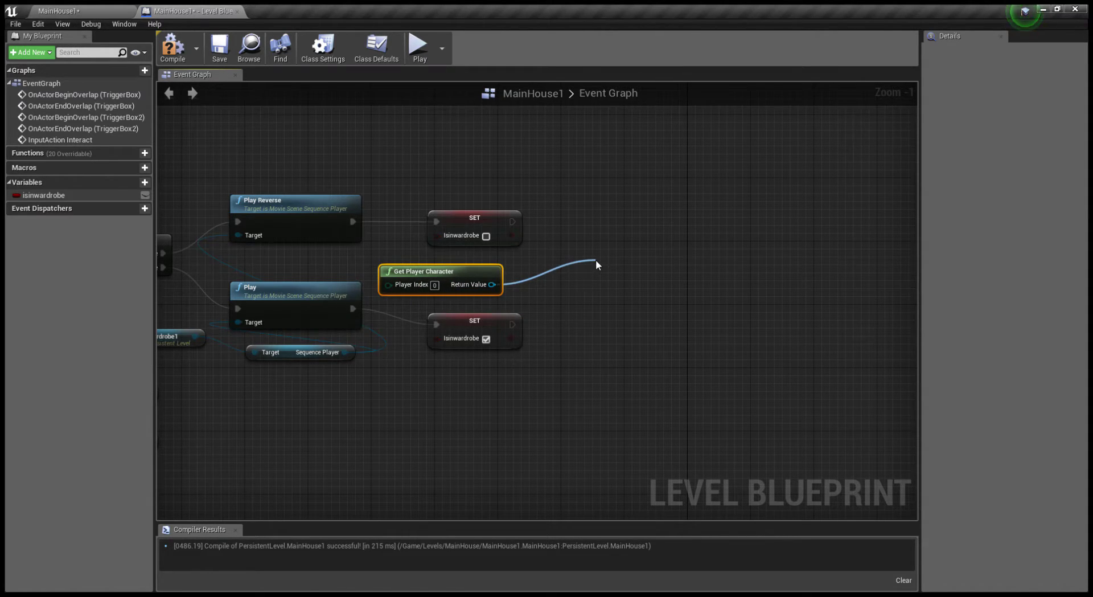
drag(596, 259, 596, 260)
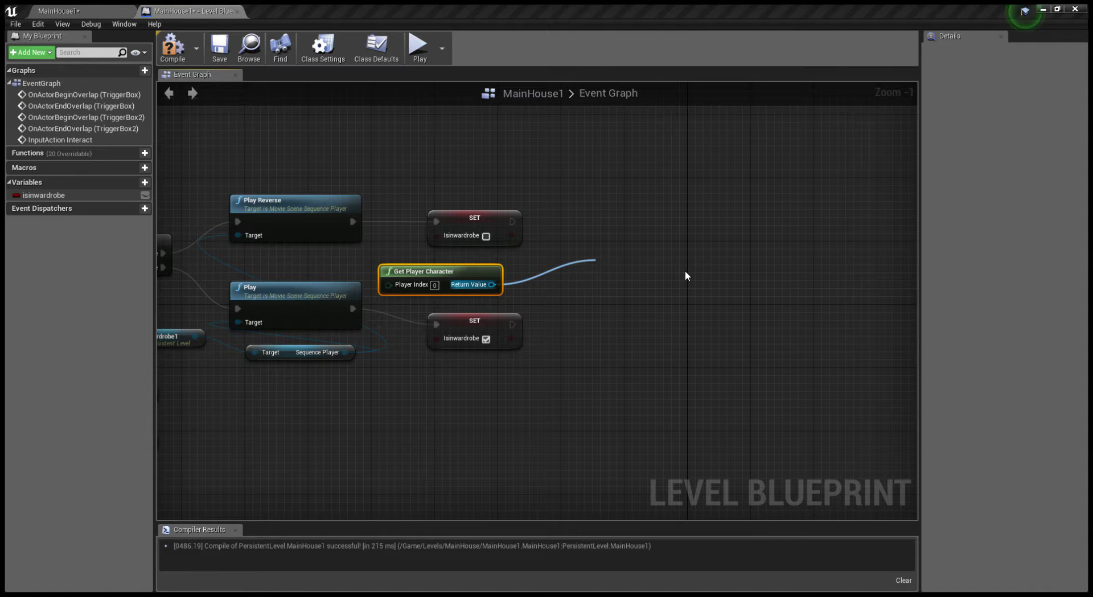
click(723, 375)
drag(671, 280, 654, 249)
Add a GetActorLocation node reading marker's position, then pull a wire from marker2
right_drag(521, 317, 639, 275)
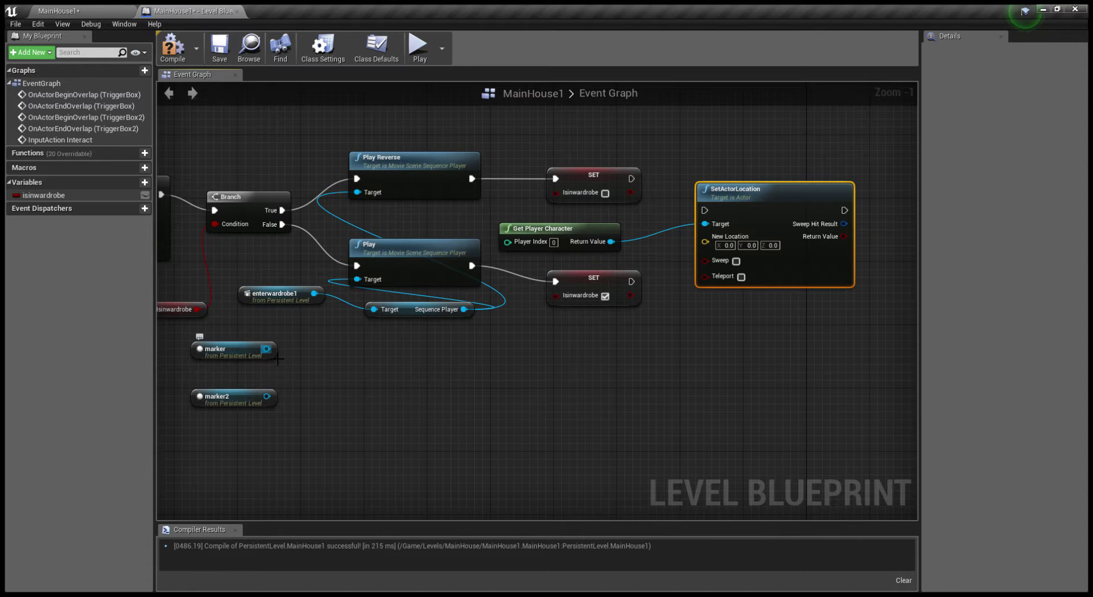
drag(266, 348, 471, 373)
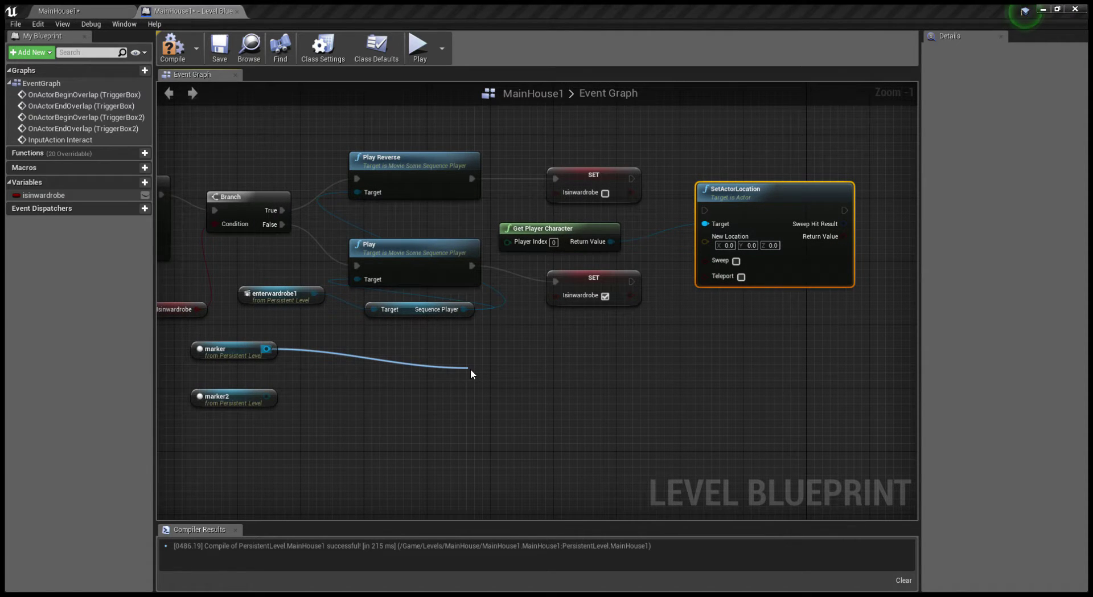
click(526, 250)
drag(266, 396, 427, 411)
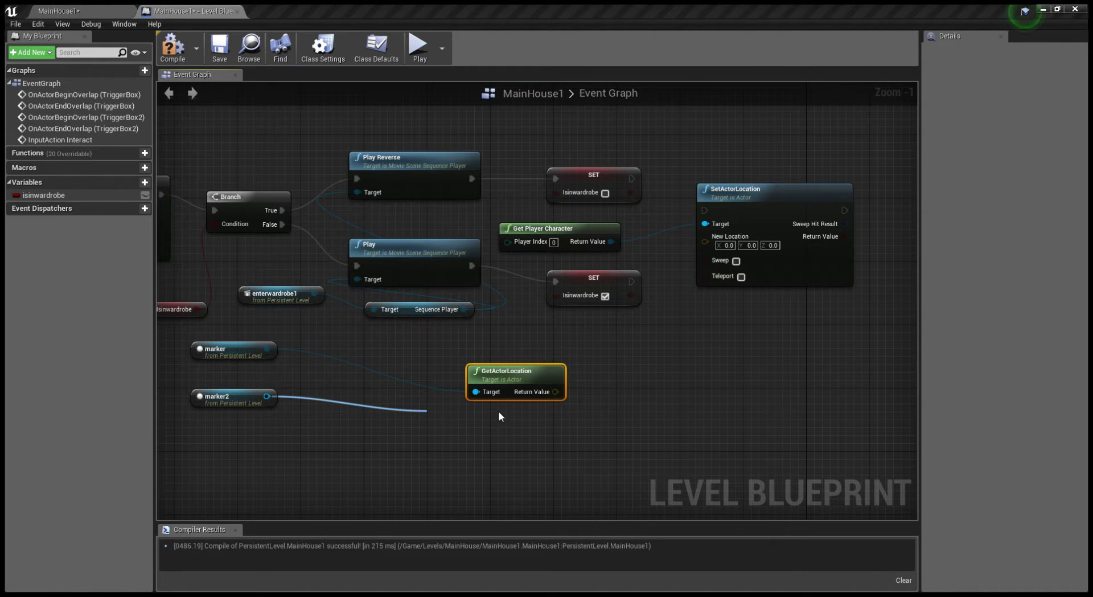
Add a GetActorLocation node for marker2 and reposition the SetActorLocation node
click(493, 344)
right_drag(596, 440, 455, 454)
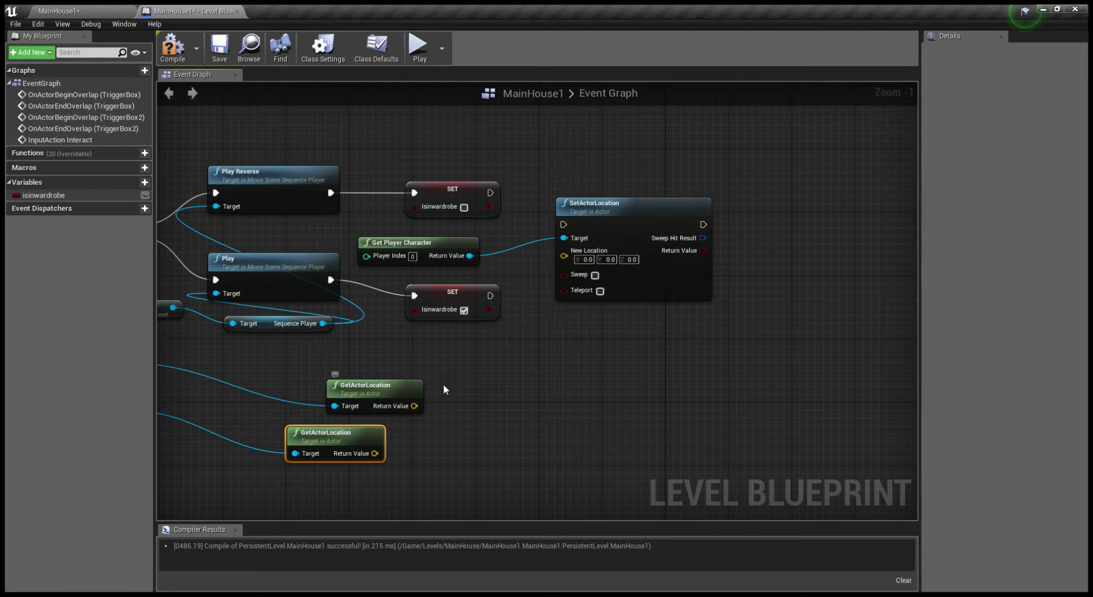
right_drag(443, 385, 511, 387)
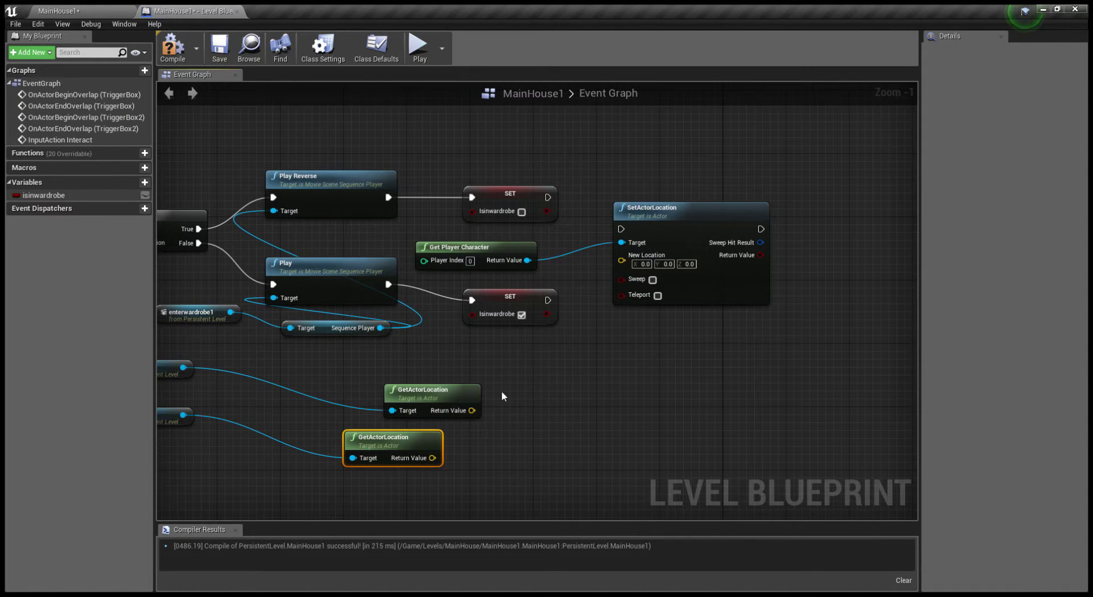
drag(665, 235, 678, 148)
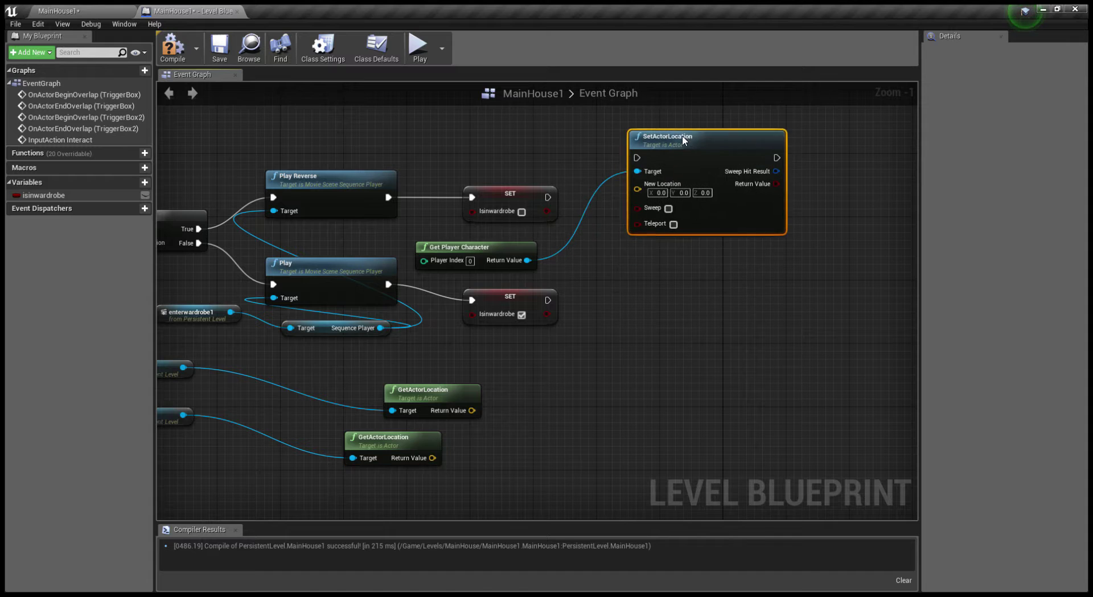
right_drag(505, 317, 425, 380)
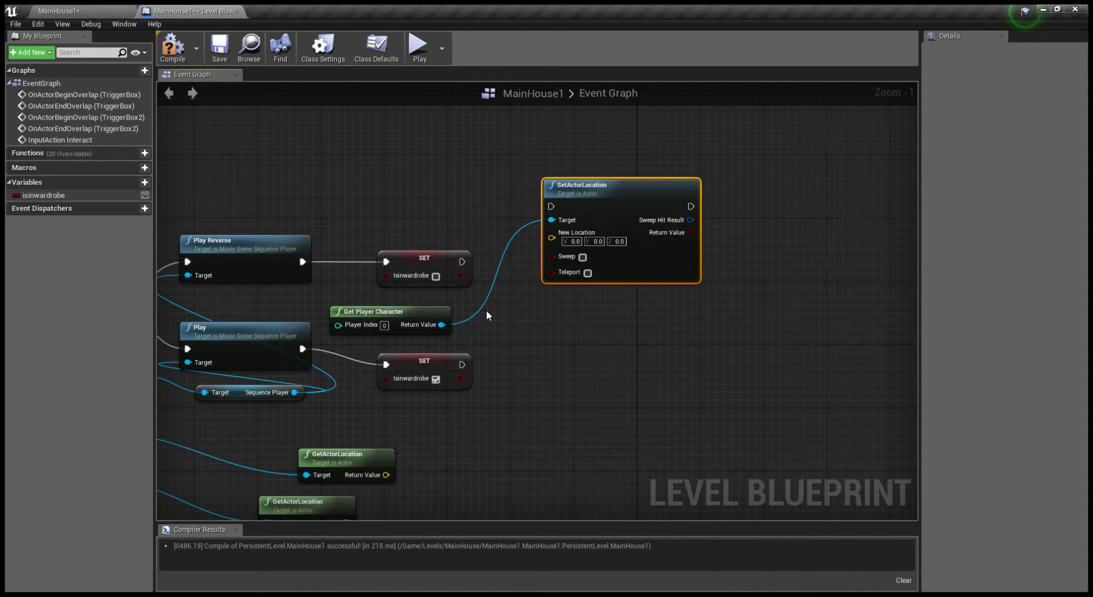
right_drag(486, 314, 608, 232)
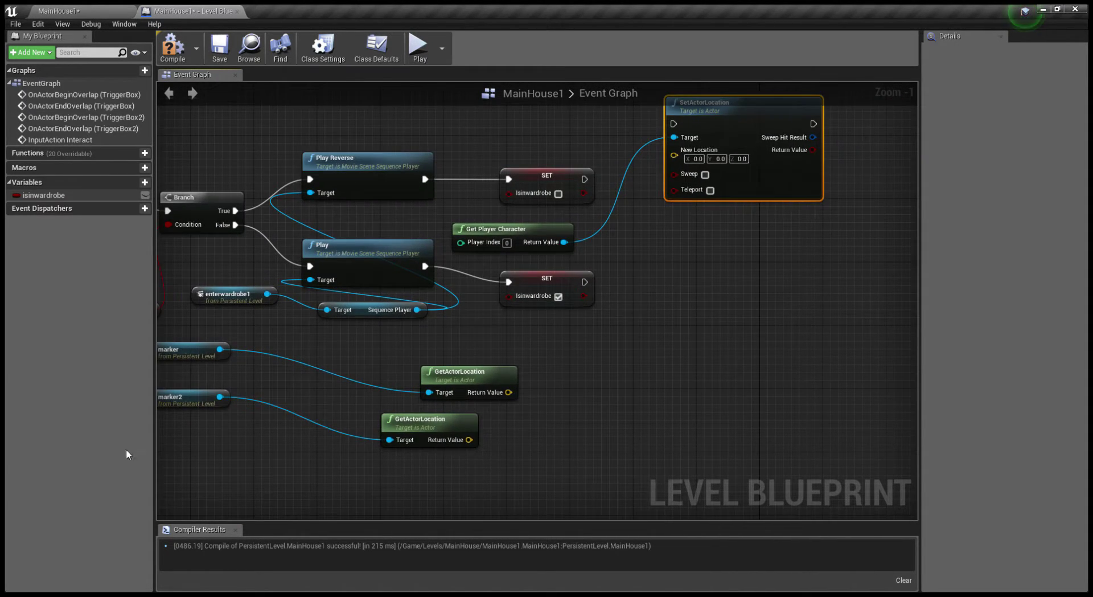
right_drag(293, 366, 448, 355)
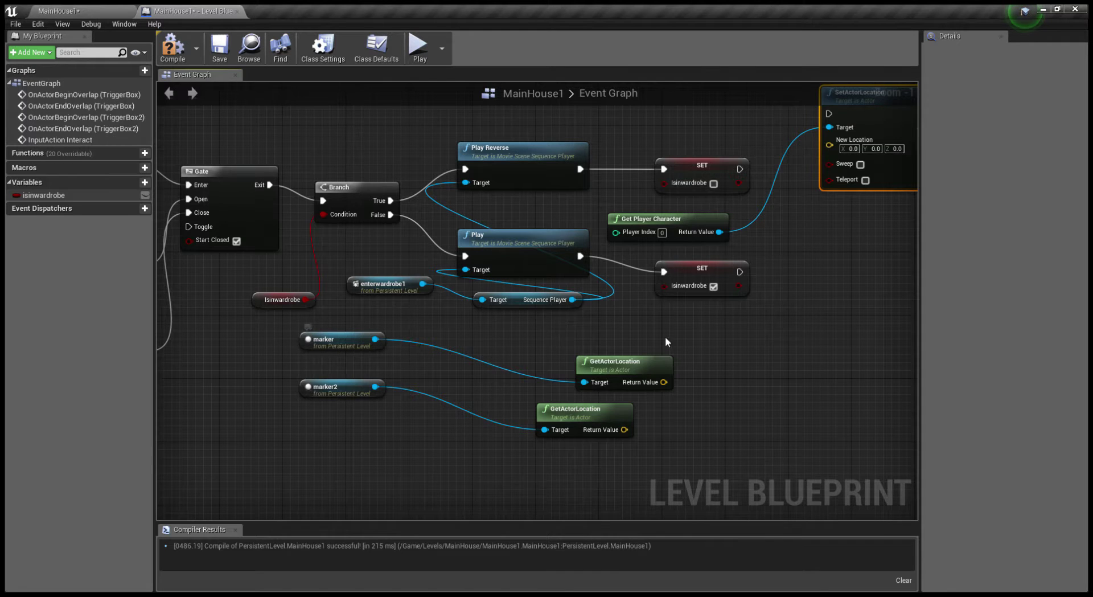
right_drag(666, 339, 496, 420)
mouse_move(532, 362)
right_down()
mouse_move(557, 377)
mouse_move(520, 399)
right_up()
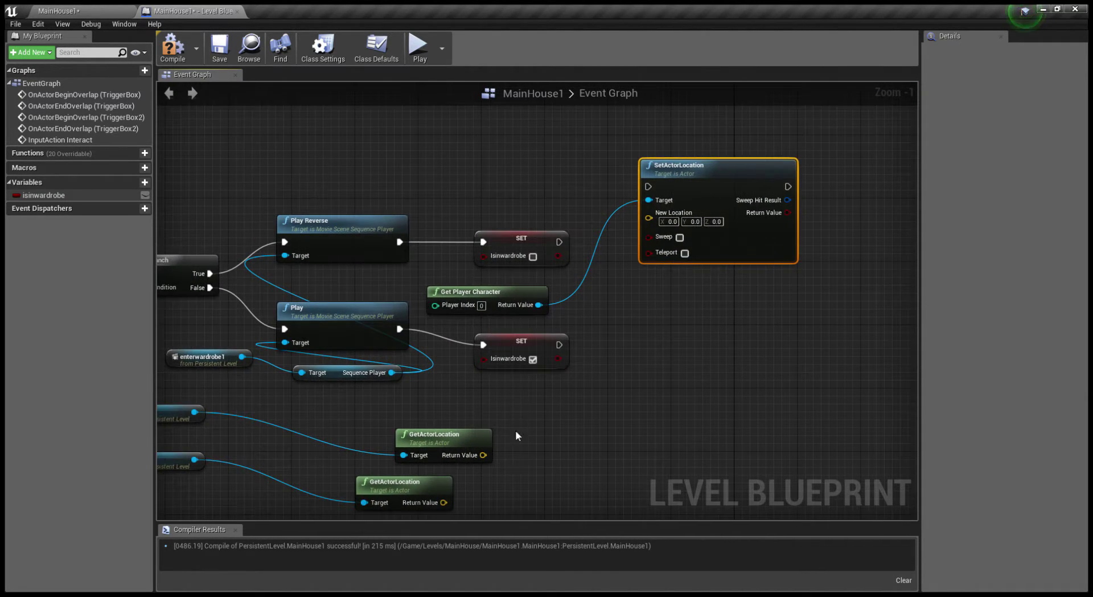
Wire marker's location into New Location and run SetActorLocation after the upper SET node
drag(482, 455, 652, 217)
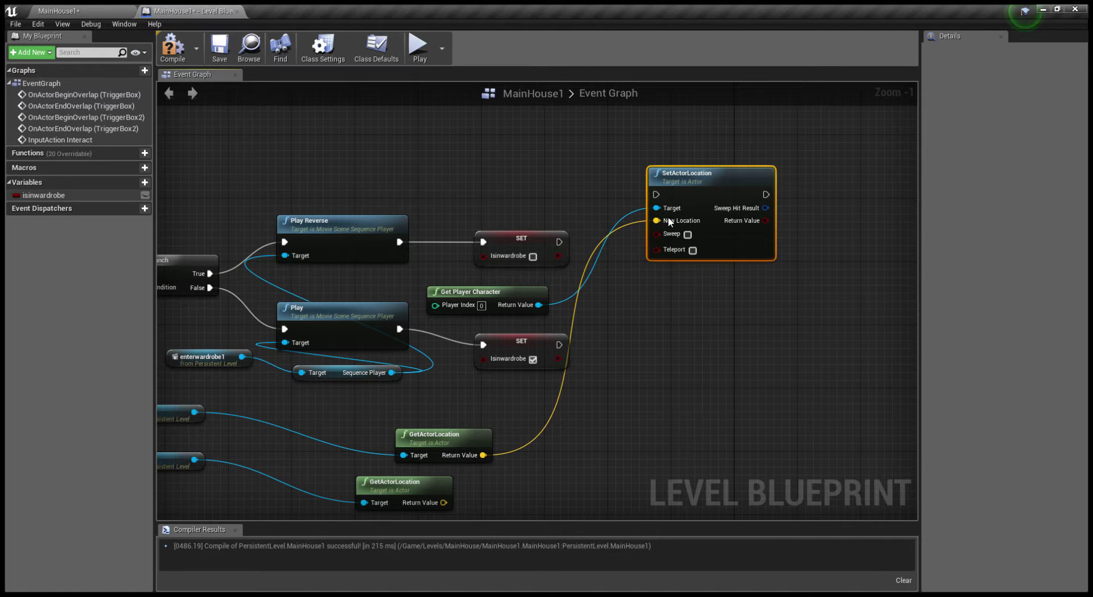
drag(558, 241, 656, 194)
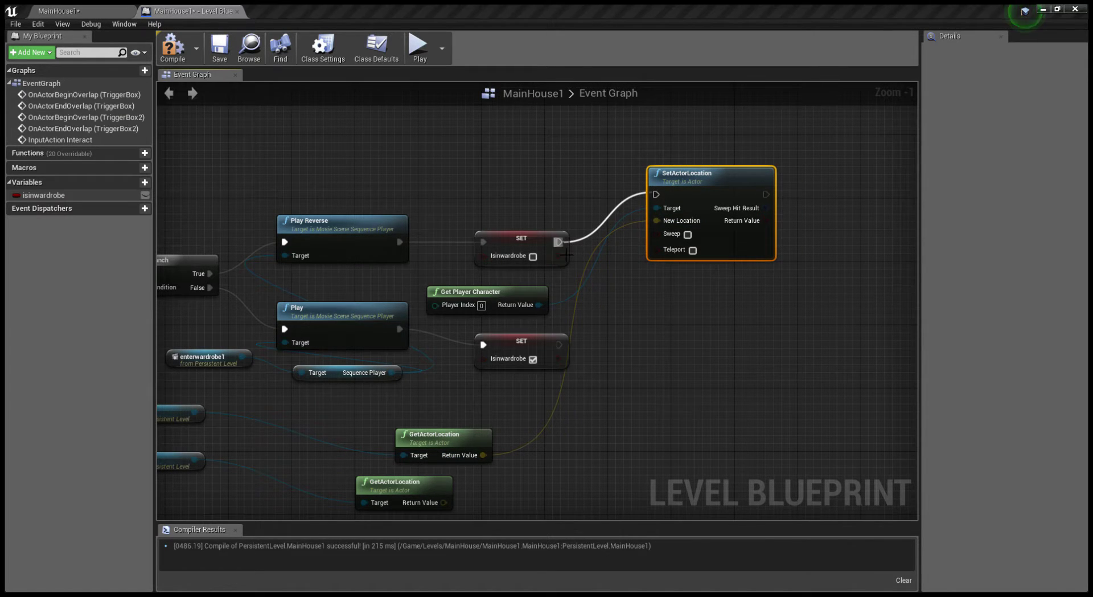
right_drag(642, 299, 619, 230)
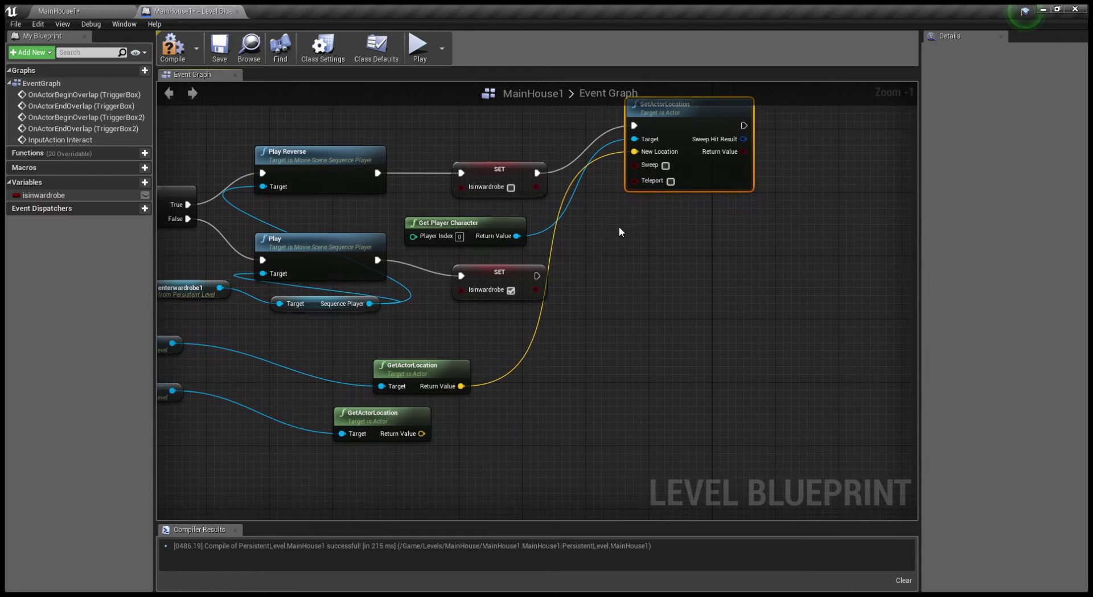
mouse_move(535, 276)
mouse_down()
mouse_move(629, 261)
mouse_move(541, 236)
mouse_move(611, 265)
mouse_up()
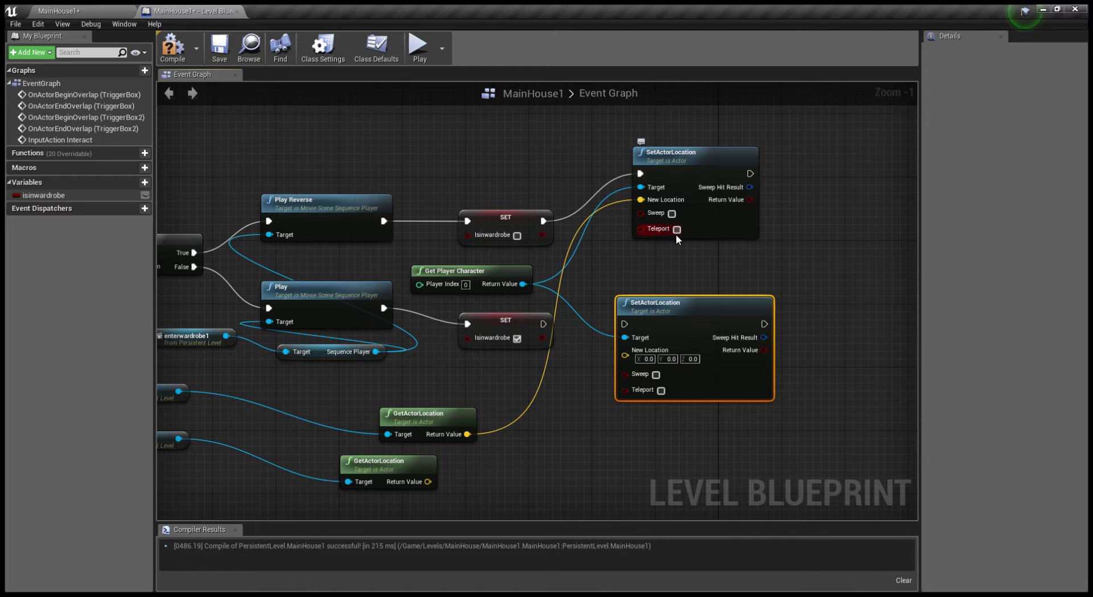
Tick Teleport on the upper SetActorLocation and feed marker2's location into the second node's New Location
right_drag(676, 235, 692, 202)
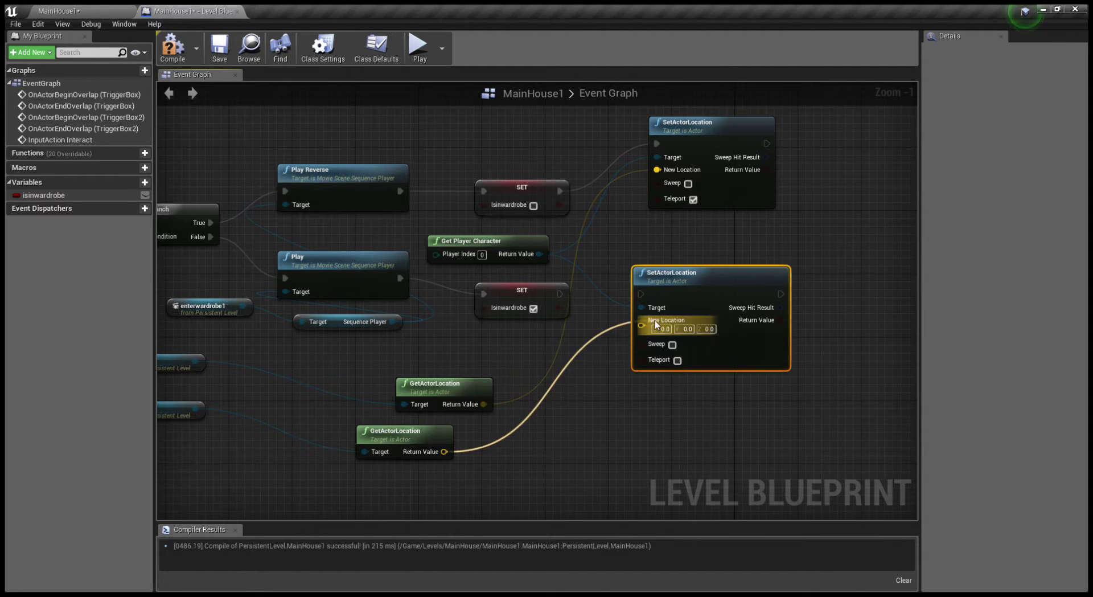
drag(444, 452, 641, 325)
mouse_move(585, 419)
right_down()
mouse_move(656, 413)
mouse_move(763, 371)
right_up()
scroll(664, 446, down, 2)
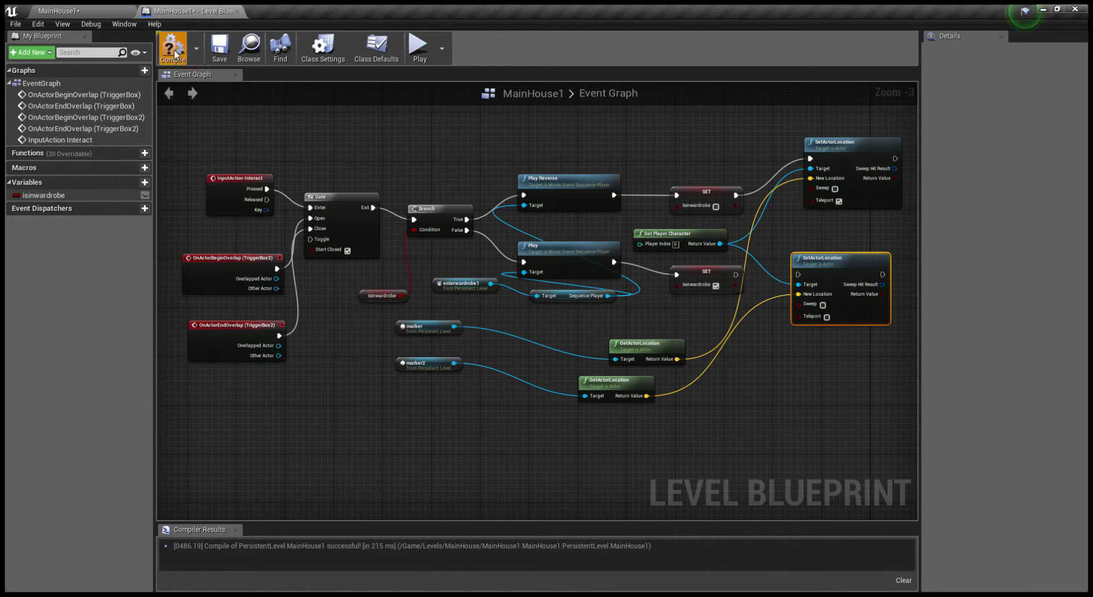
Play-test the MainHouse1 level, stop it with Esc, and reopen the Level Blueprint
click(95, 10)
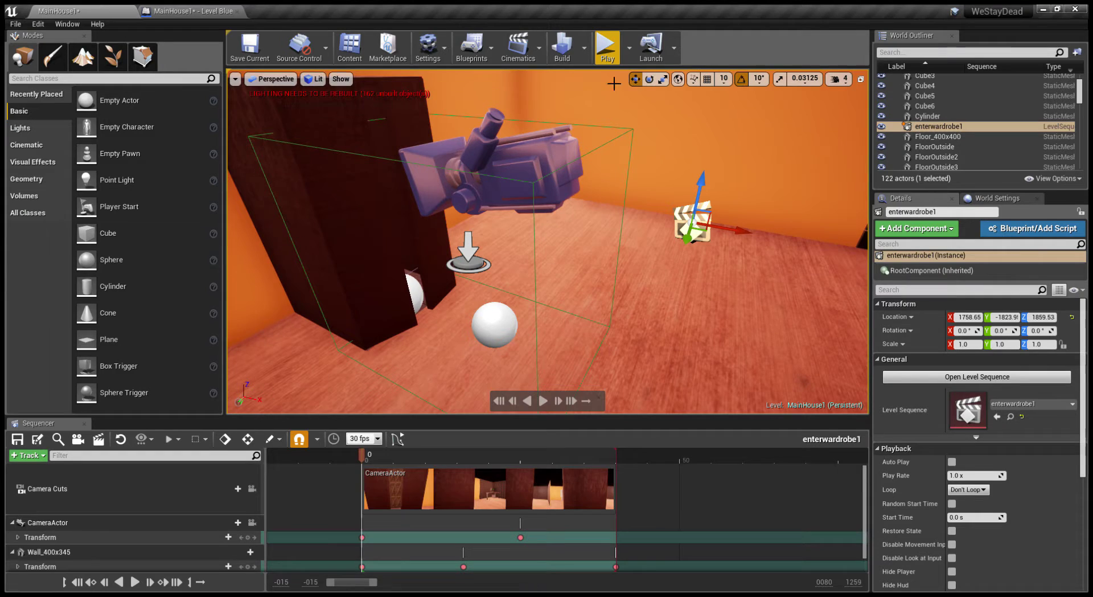
click(608, 54)
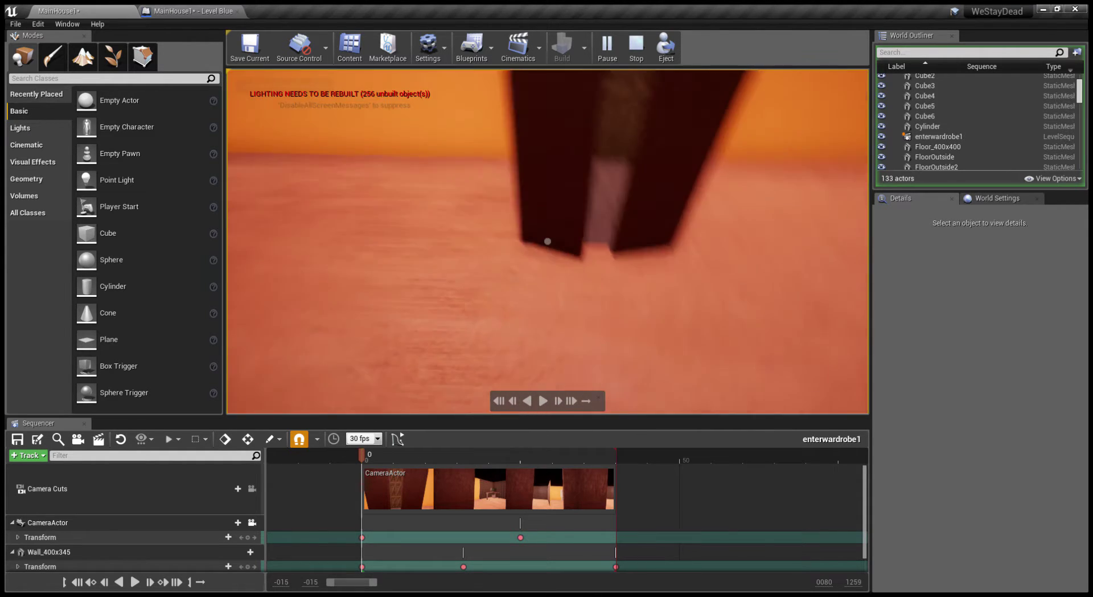
key(Escape)
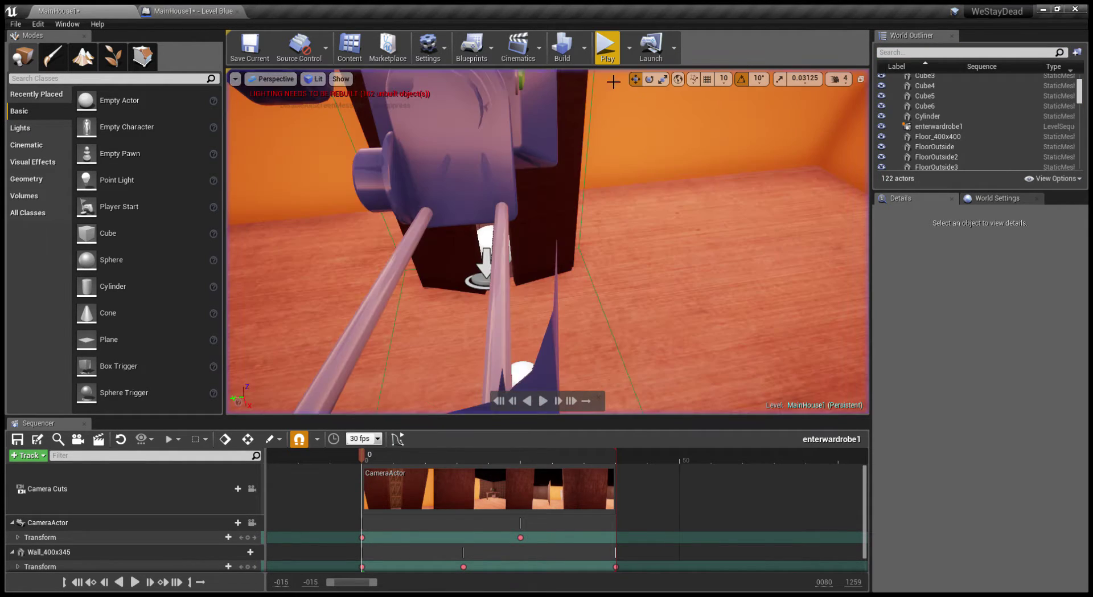
click(472, 51)
click(533, 139)
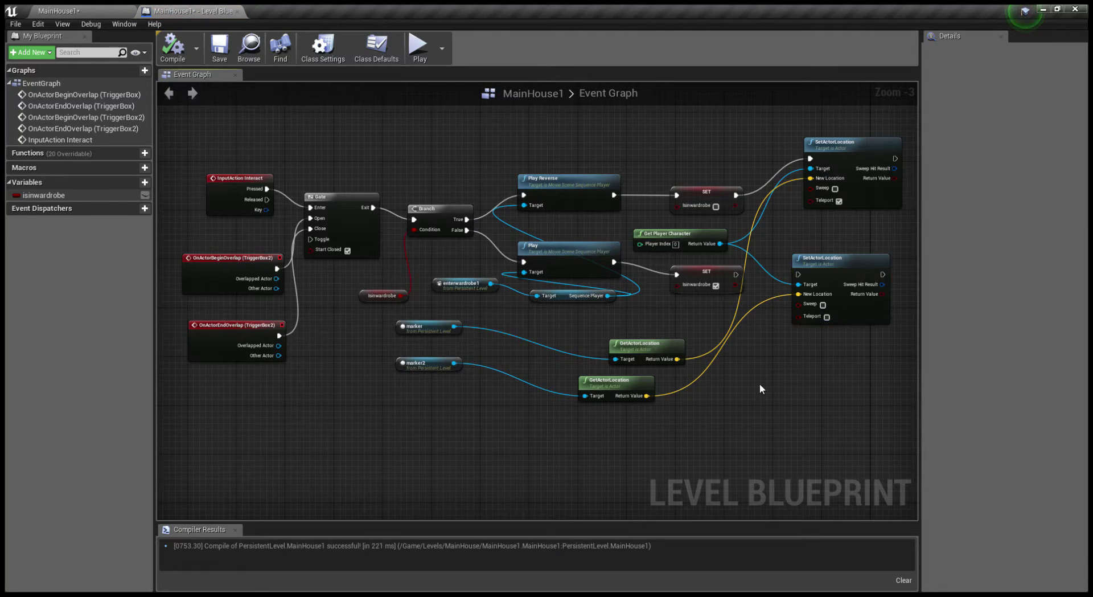
Untick Teleport on the upper SetActorLocation node so neither location setter teleports
scroll(626, 339, up, 1)
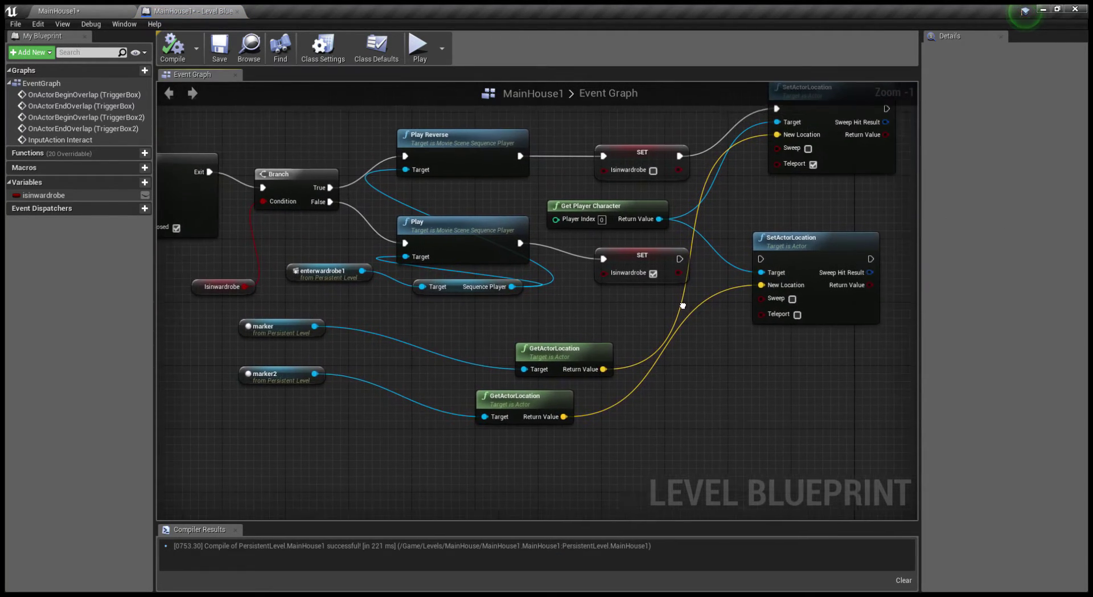
mouse_move(659, 332)
right_down()
mouse_move(835, 383)
mouse_move(711, 333)
right_up()
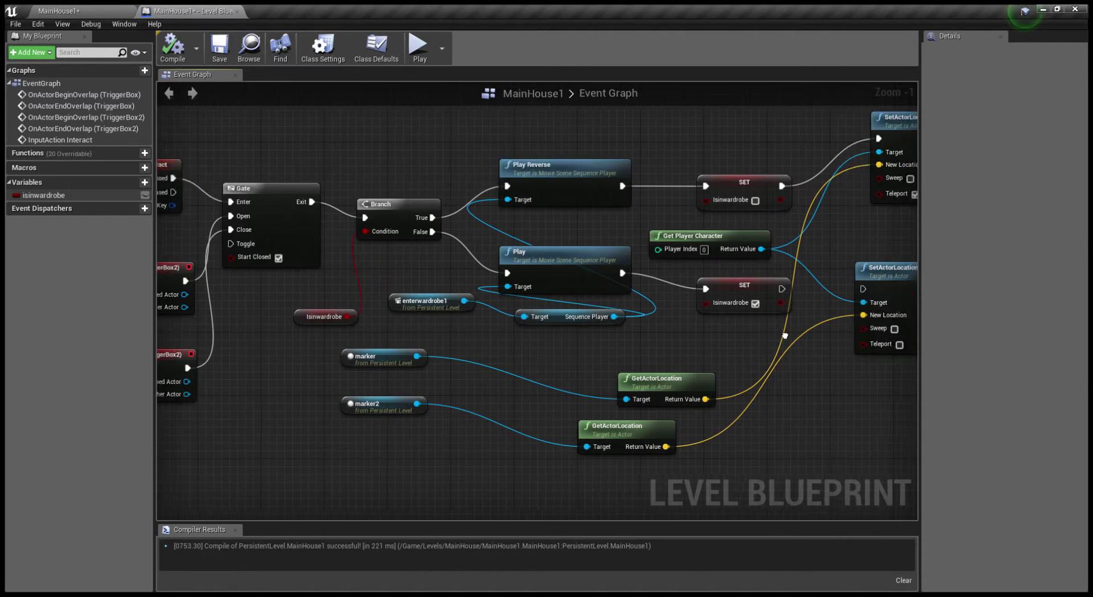
right_drag(711, 334, 453, 369)
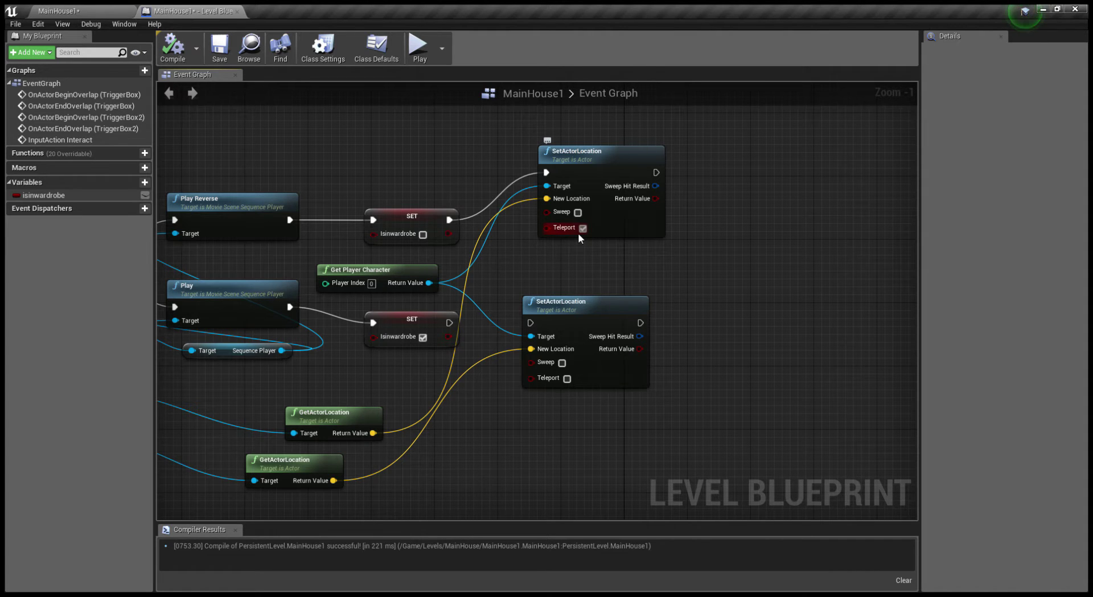
click(583, 228)
right_drag(534, 414, 623, 402)
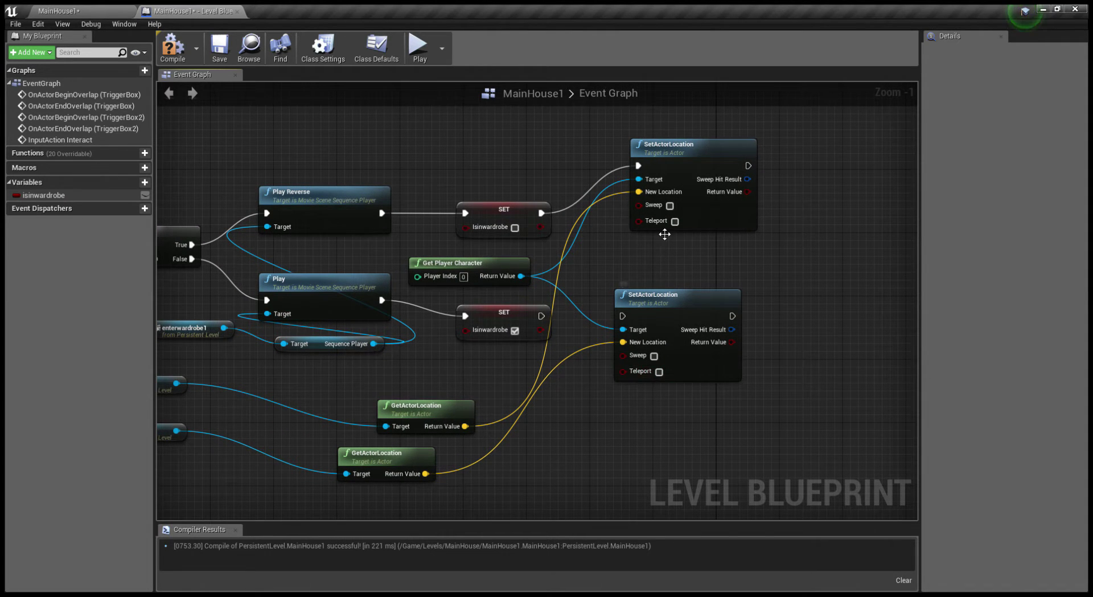
Run another MainHouse1 play-test, stop it, and zoom out to see the whole event graph
click(87, 7)
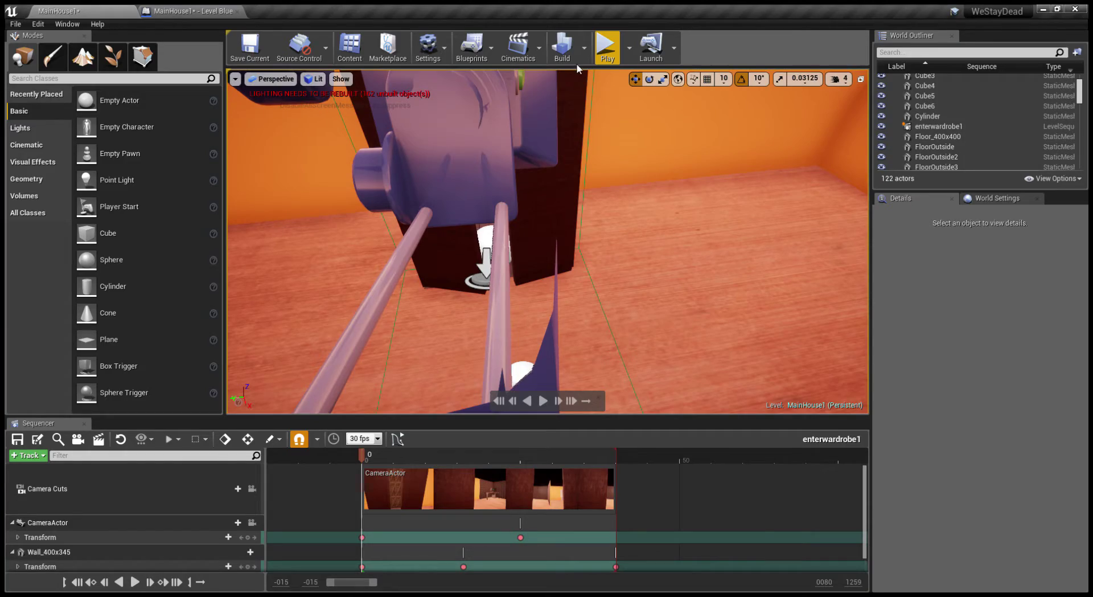
click(606, 51)
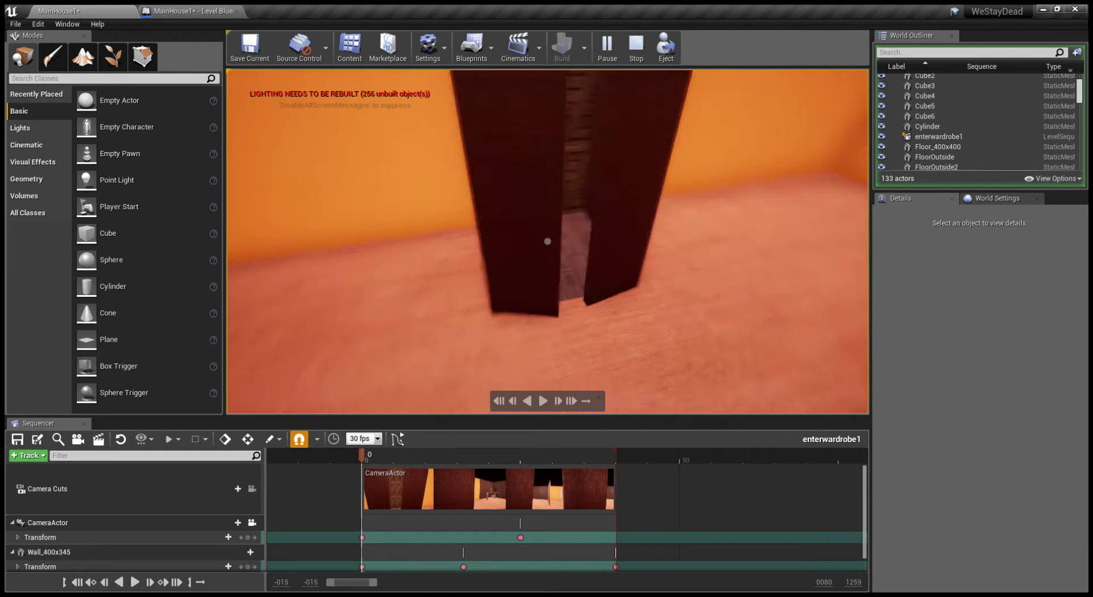
key(Escape)
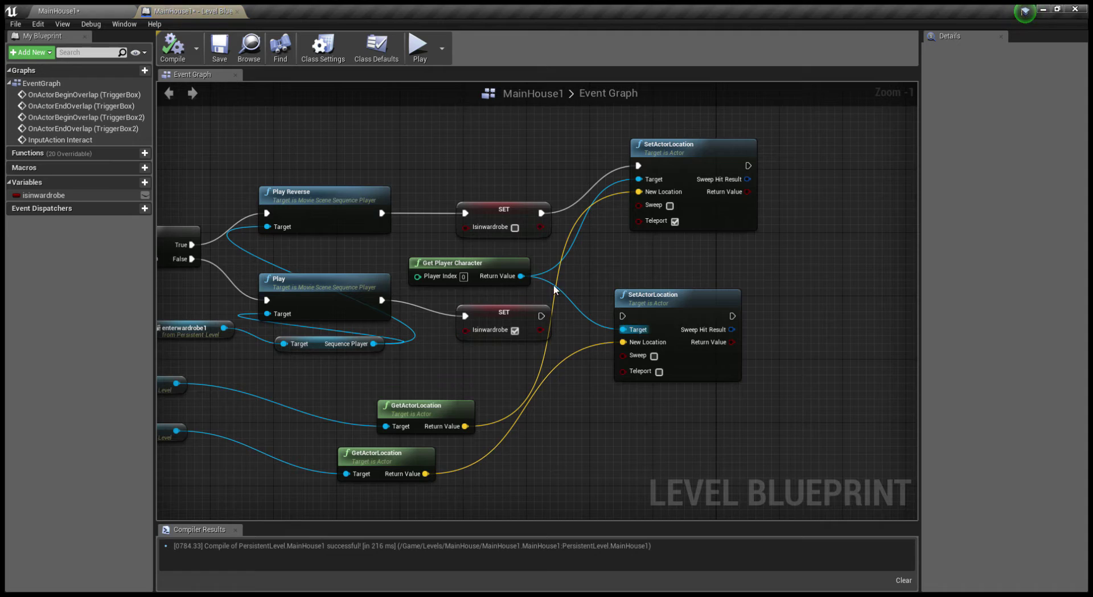
scroll(554, 289, down, 1)
scroll(781, 337, down, 1)
mouse_move(780, 337)
right_down()
mouse_move(727, 362)
mouse_move(718, 424)
right_up()
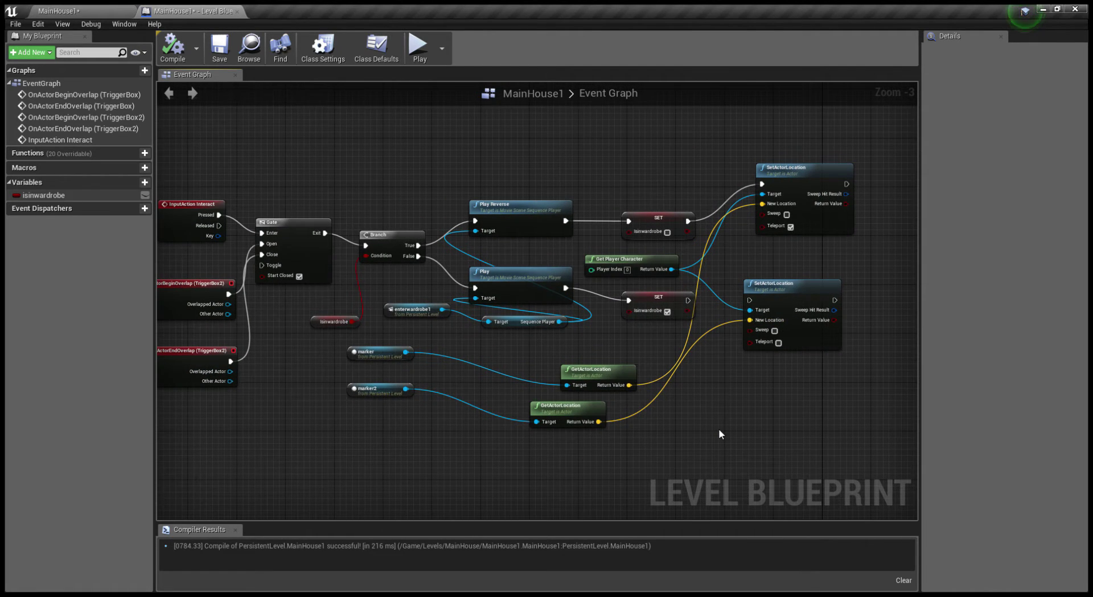
Wire the lower SET Isinwardrobe exec output into the second SetActorLocation and start a new play-test
scroll(718, 424, up, 2)
right_drag(625, 438, 541, 422)
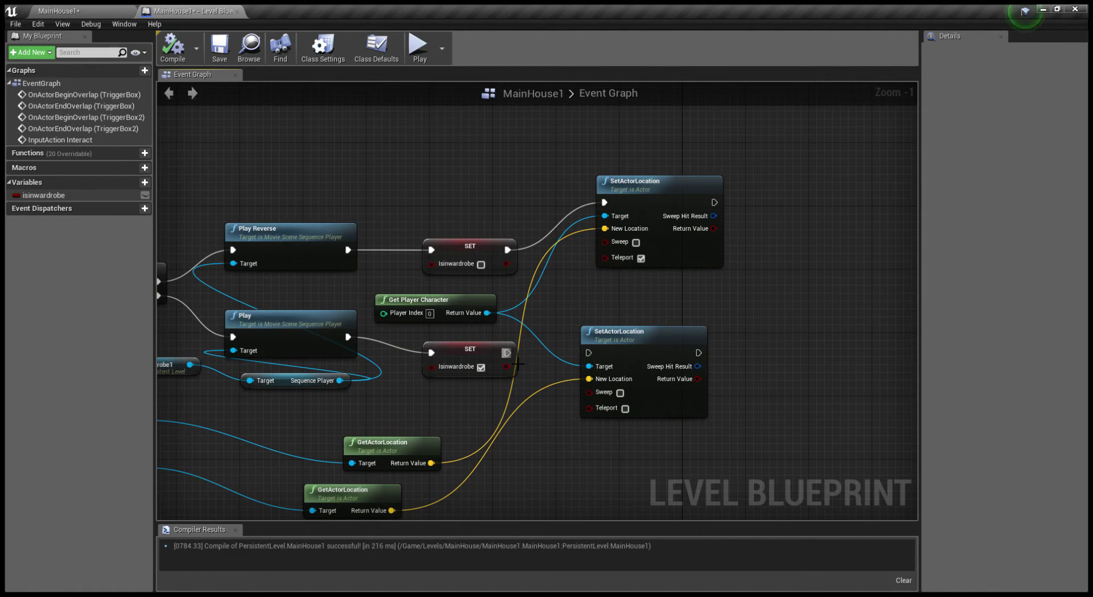
drag(507, 353, 589, 353)
right_drag(527, 444, 616, 445)
click(74, 10)
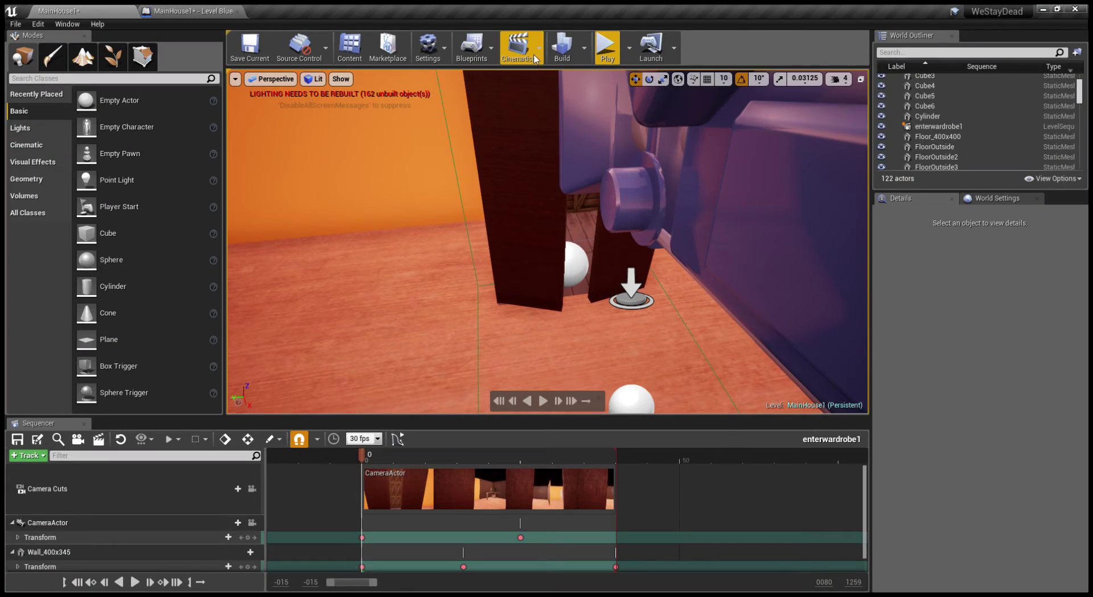
click(607, 49)
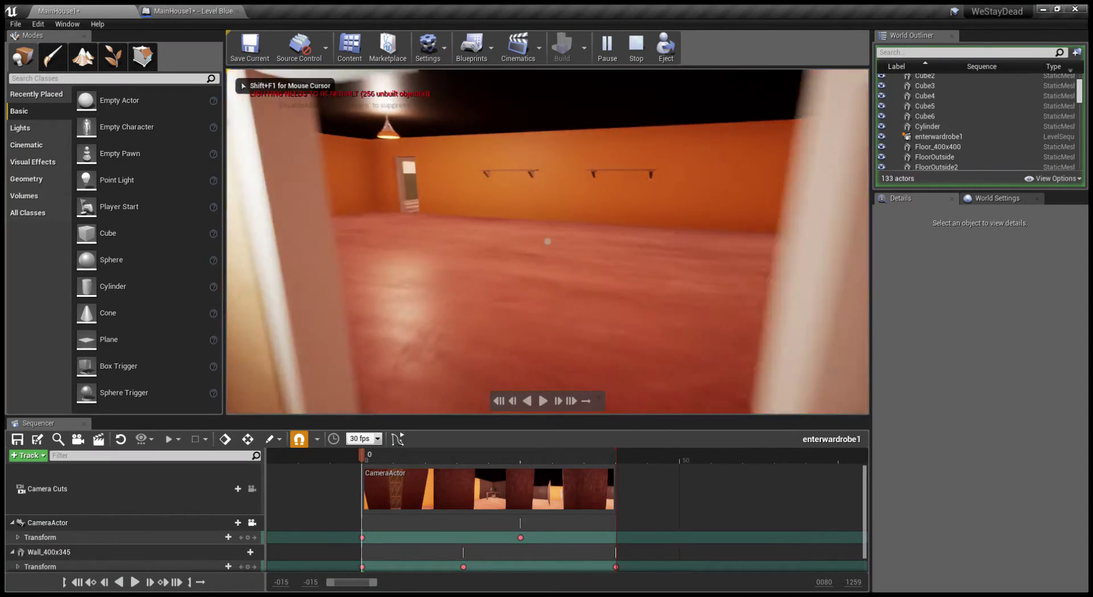